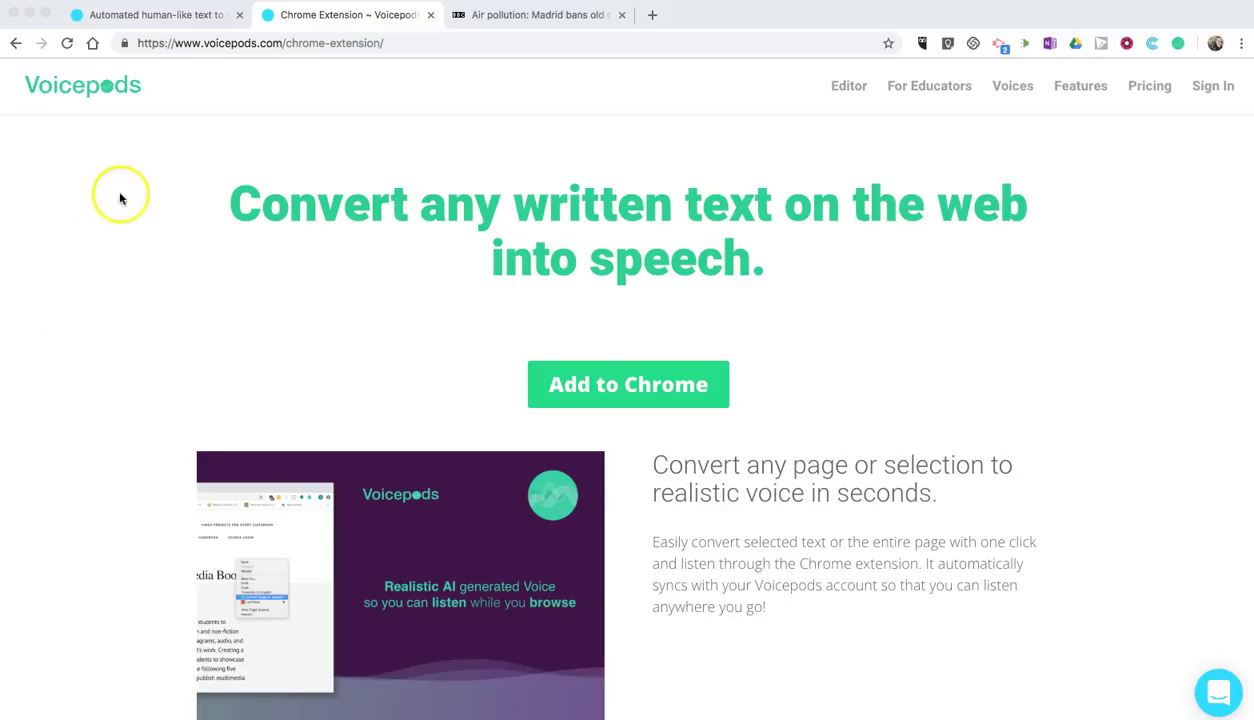
Step: Look over the Voicepods homepage and the Chrome extension page
left_click(185, 14)
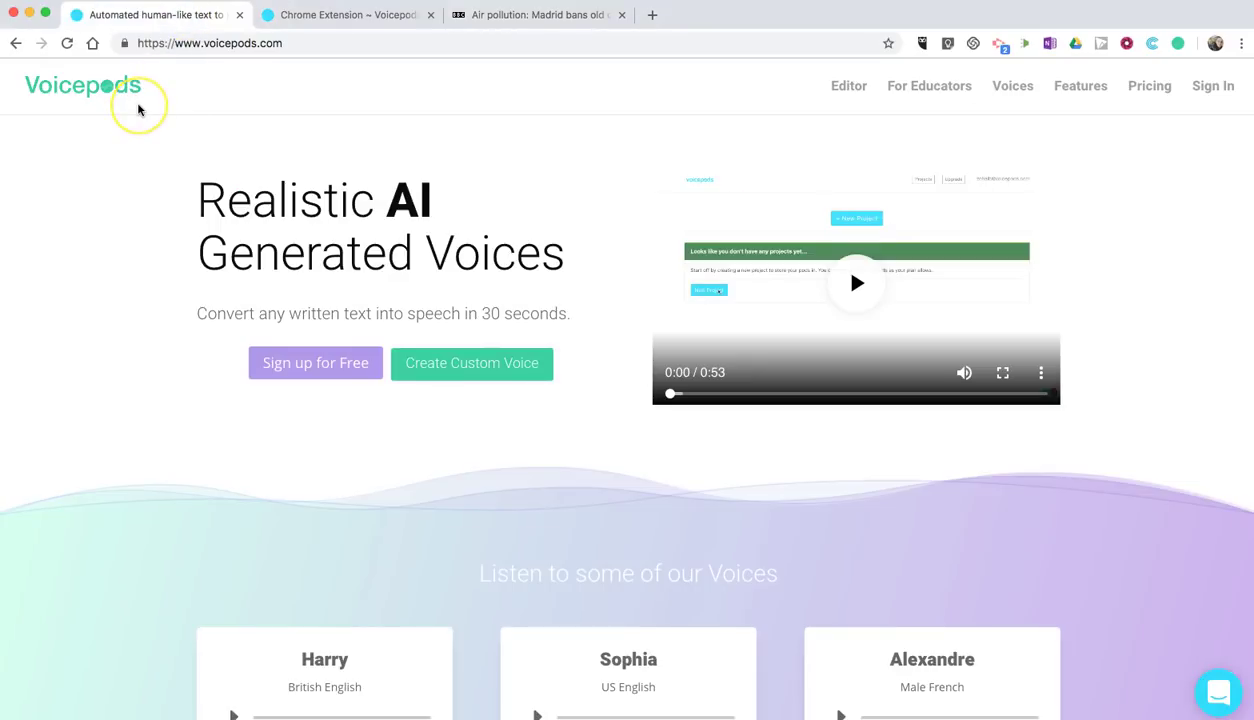
left_click(300, 15)
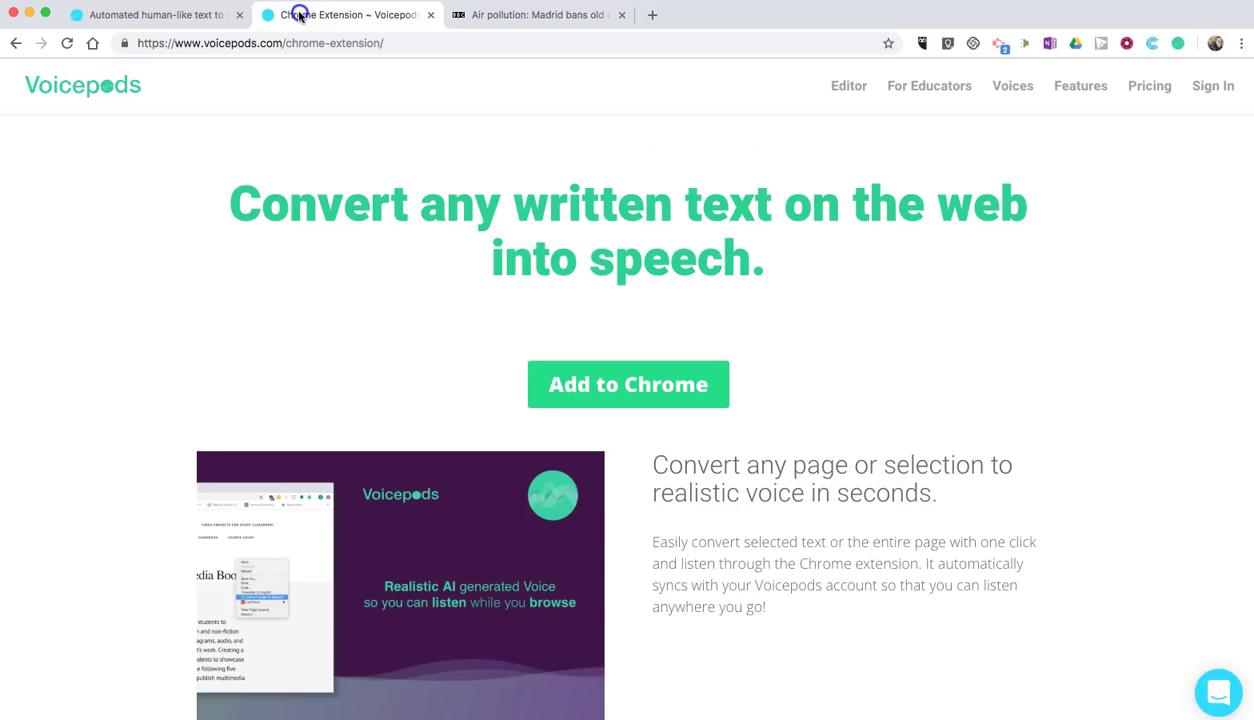
left_click(289, 45)
Step: Open the Madrid air pollution article and select its bold opening paragraph
left_click(504, 19)
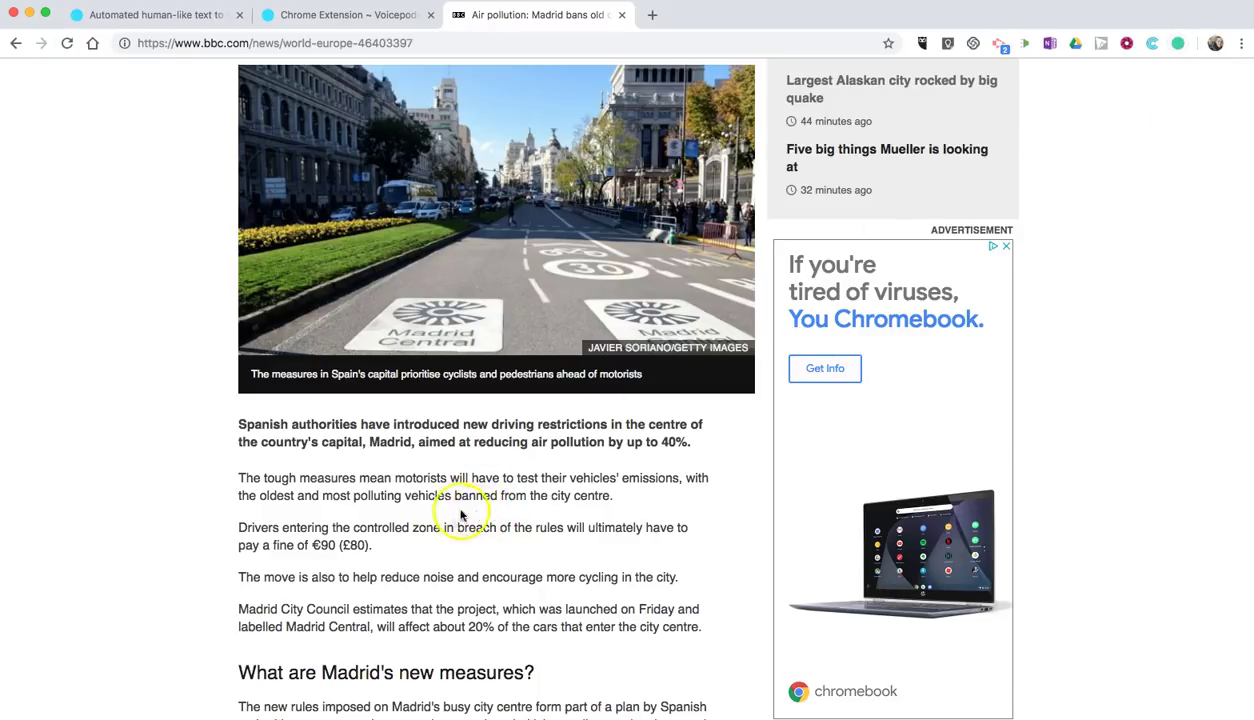
scroll(421, 497, "down", 3)
scroll(421, 497, "down", 1)
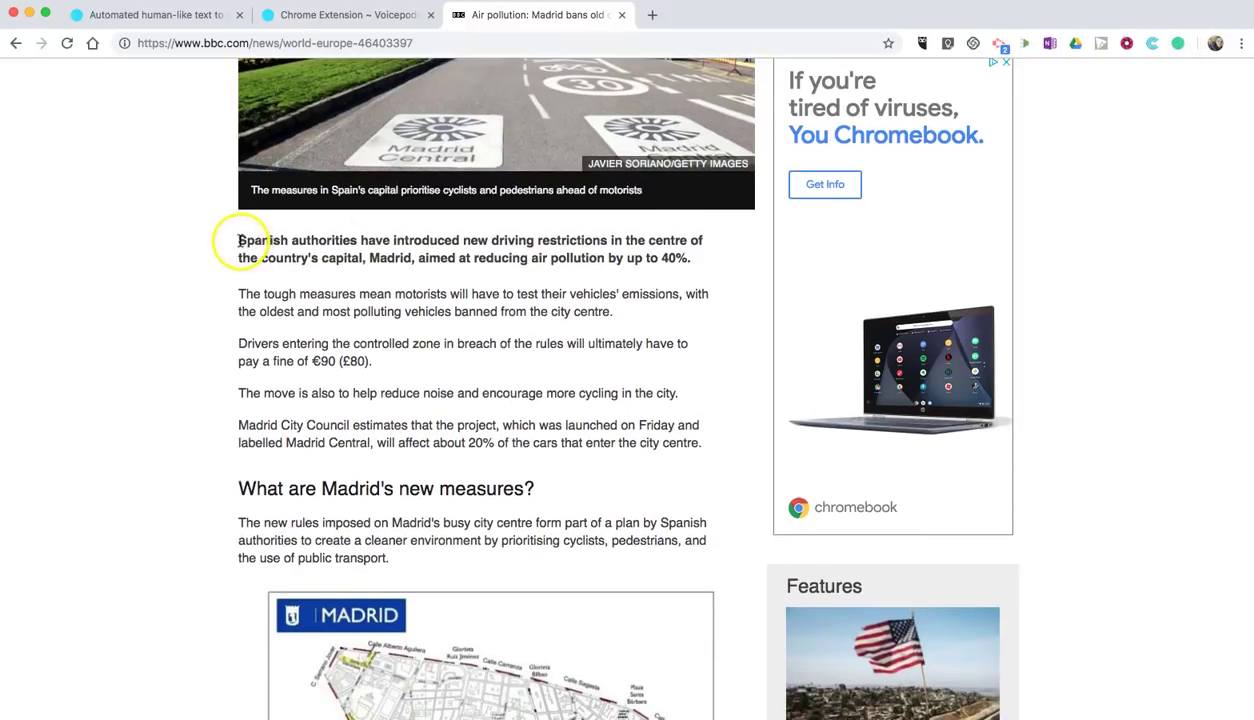
mouse_move(237, 241)
left_mouse_down()
mouse_move(652, 246)
mouse_move(705, 389)
left_mouse_up()
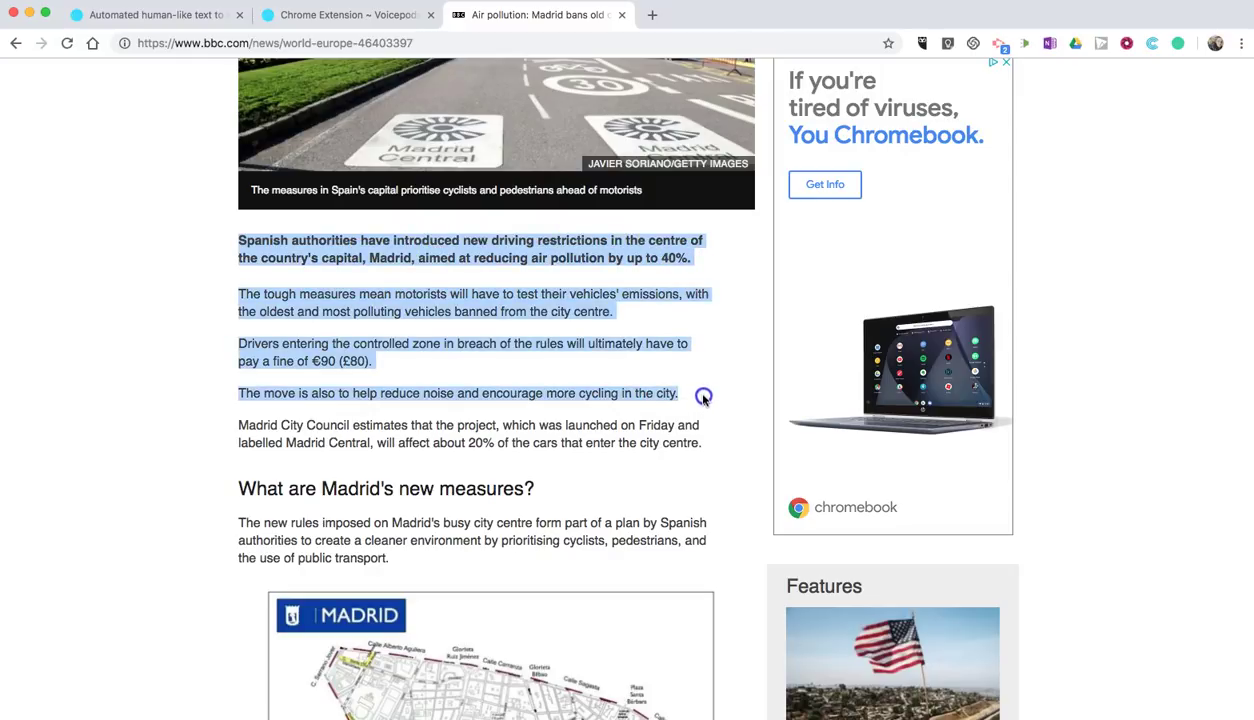
left_click_drag(705, 389, 698, 268)
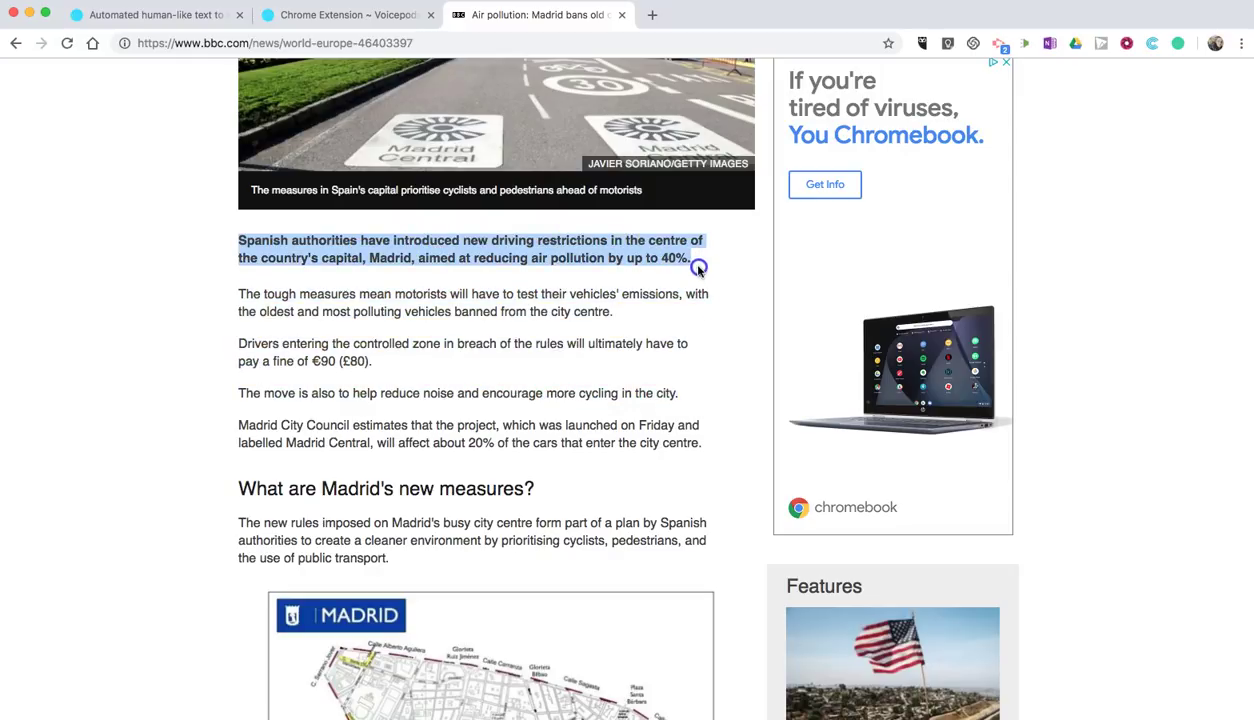
scroll(166, 317, "up", 5)
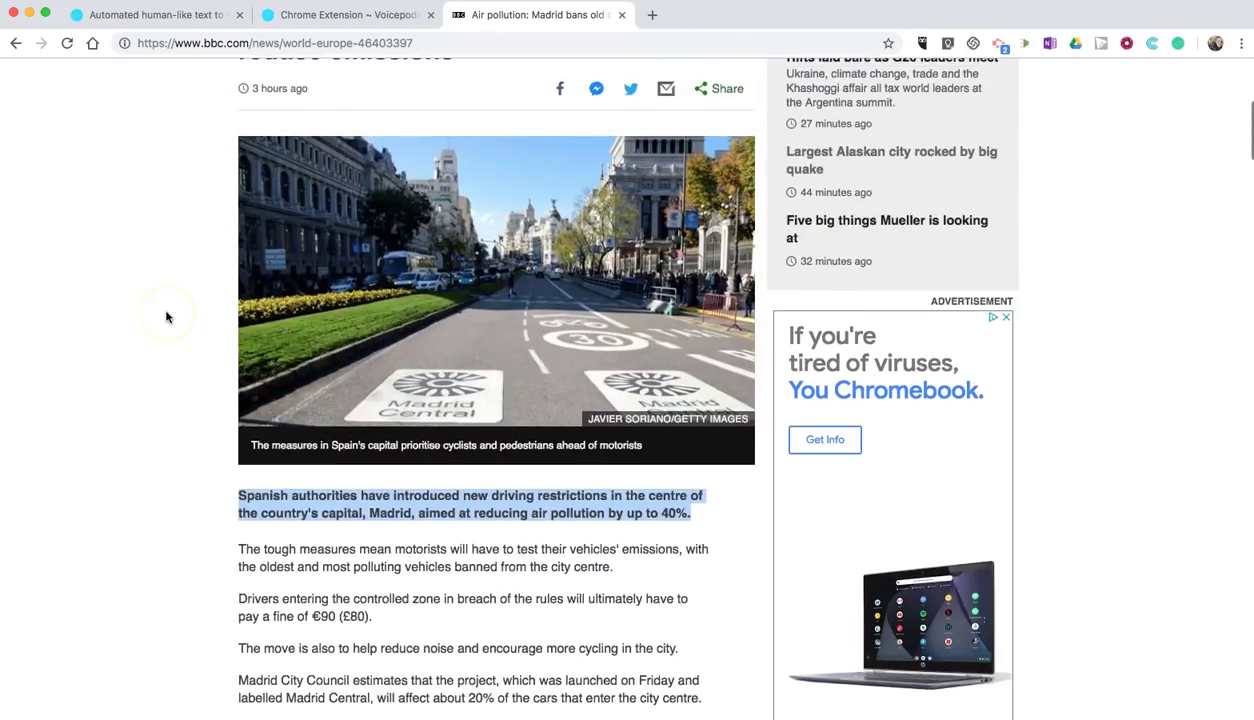
scroll(294, 355, "down", 3)
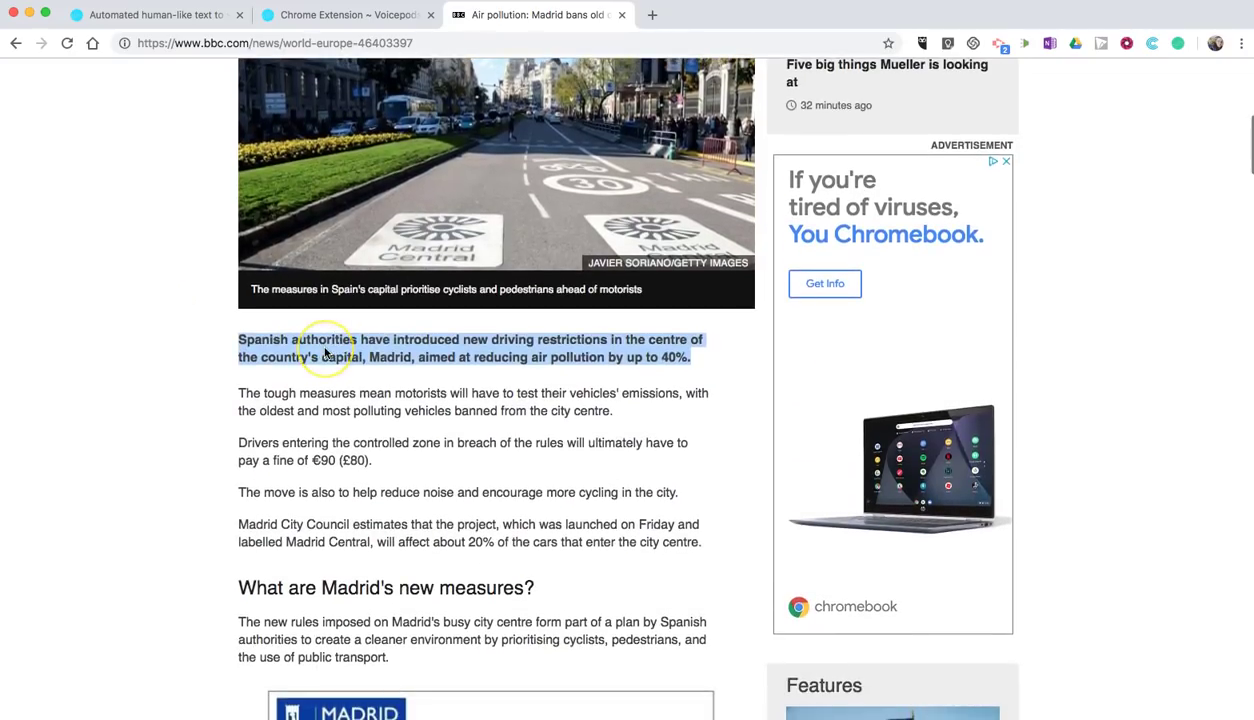
Step: Convert the selected paragraph to speech in My New Voice Pod Project with the Noah (Male - US) voice
right_click(325, 352)
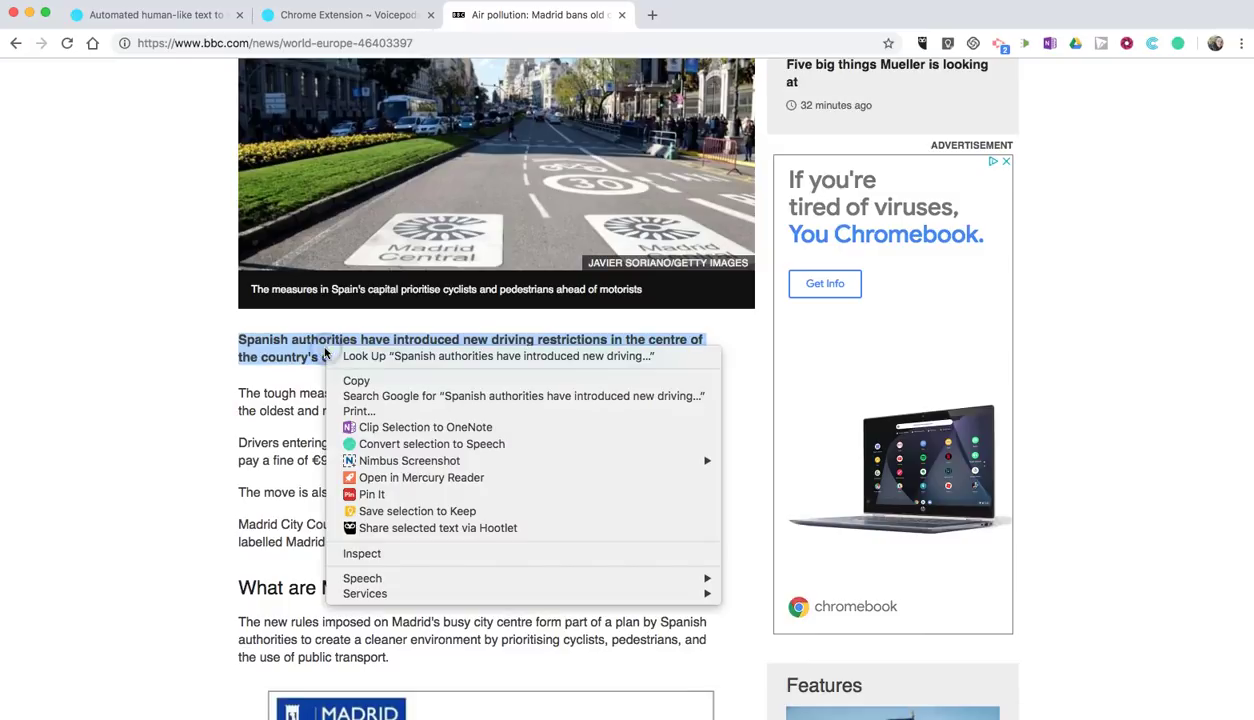
left_click(400, 445)
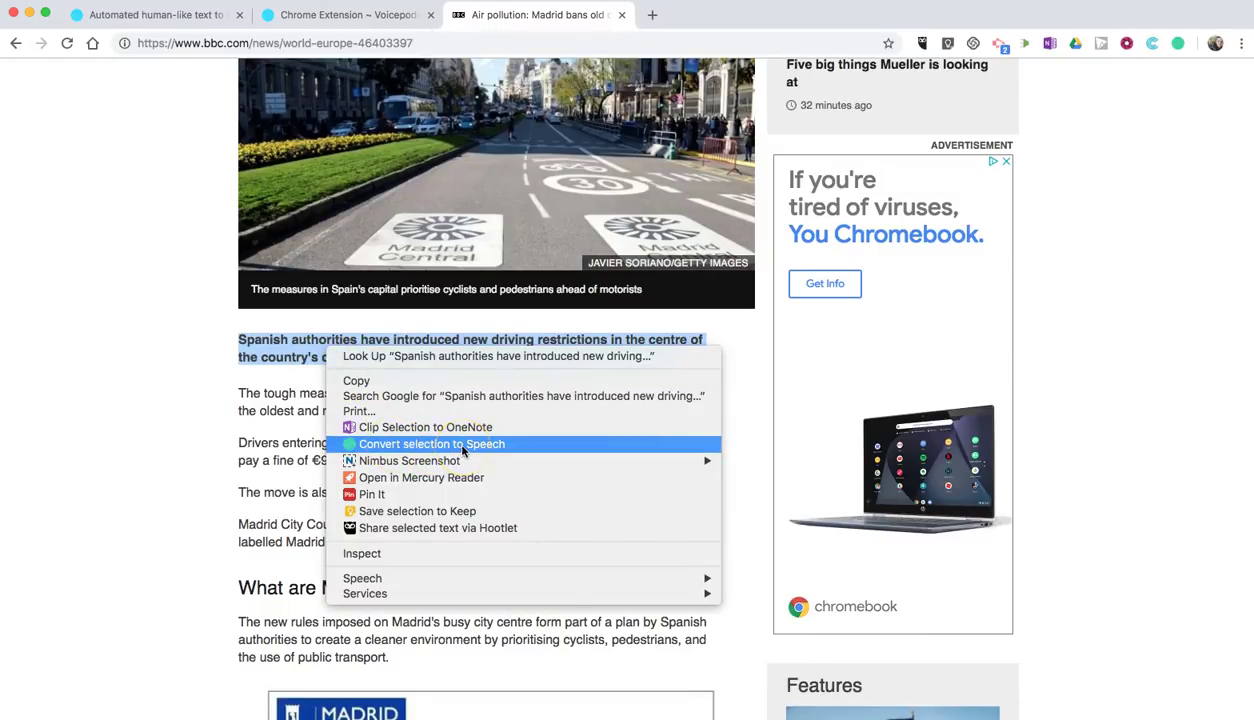
left_click(463, 452)
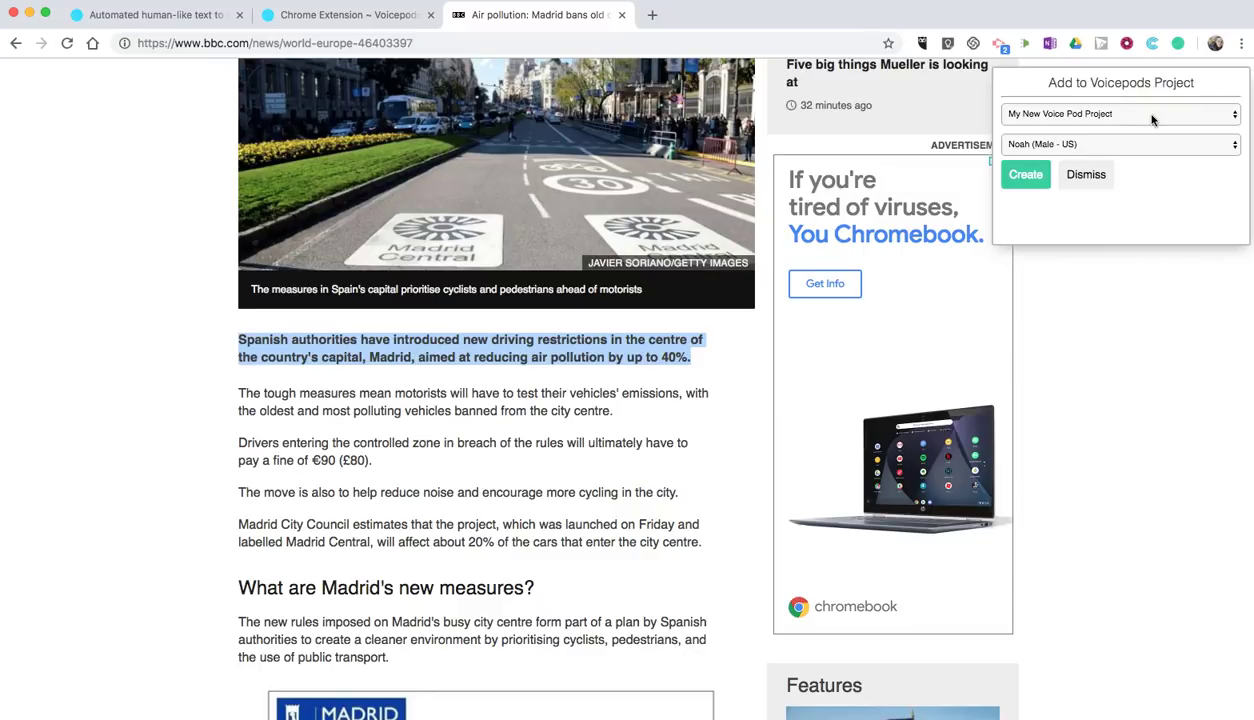
left_click(1172, 146)
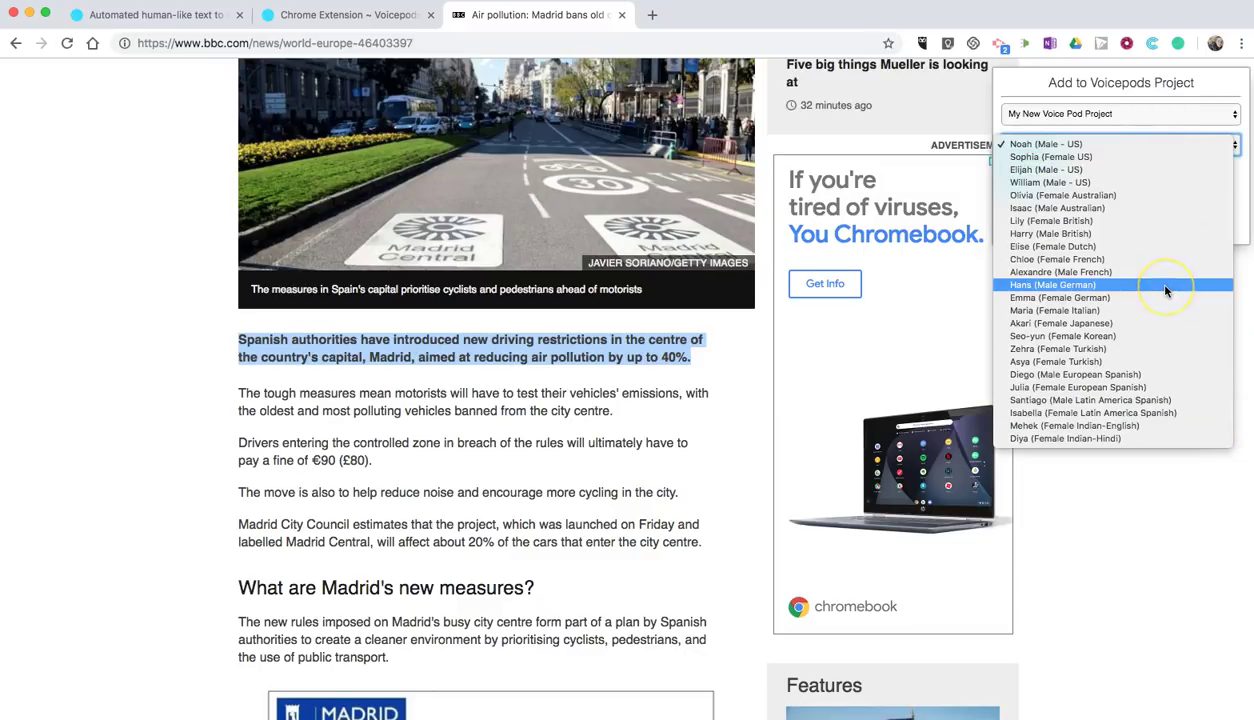
left_click(1136, 147)
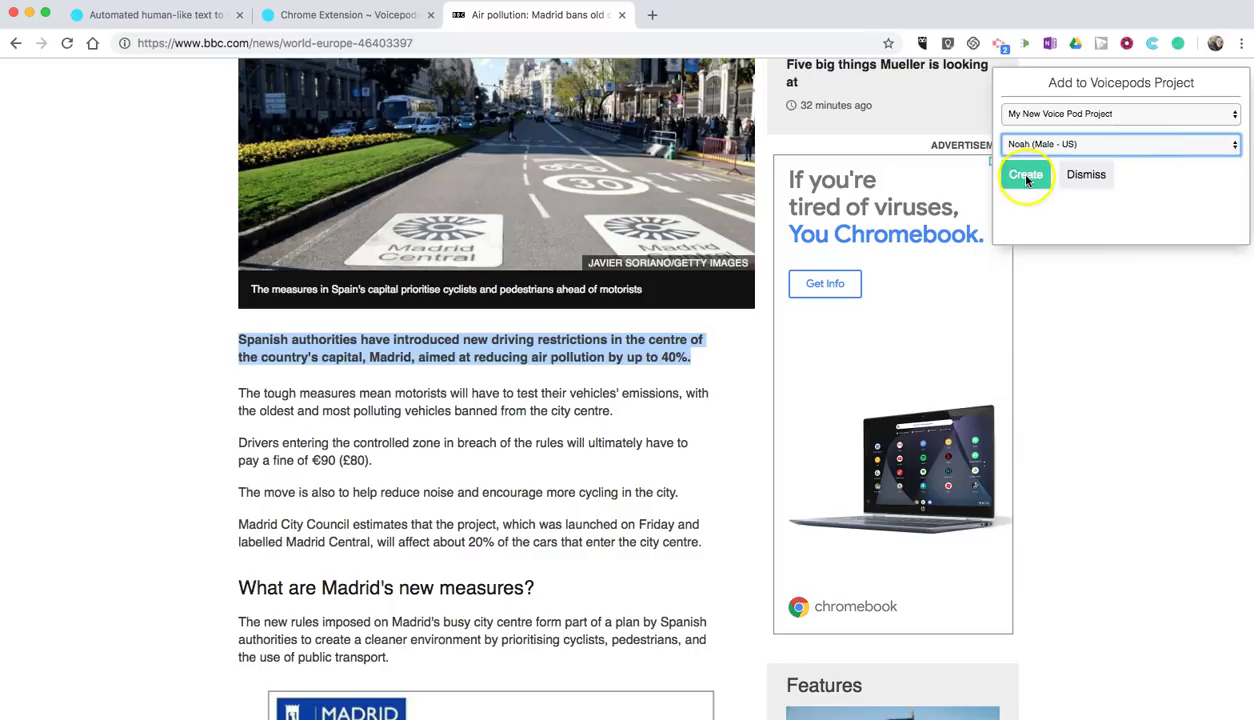
left_click(1025, 178)
left_click(1025, 180)
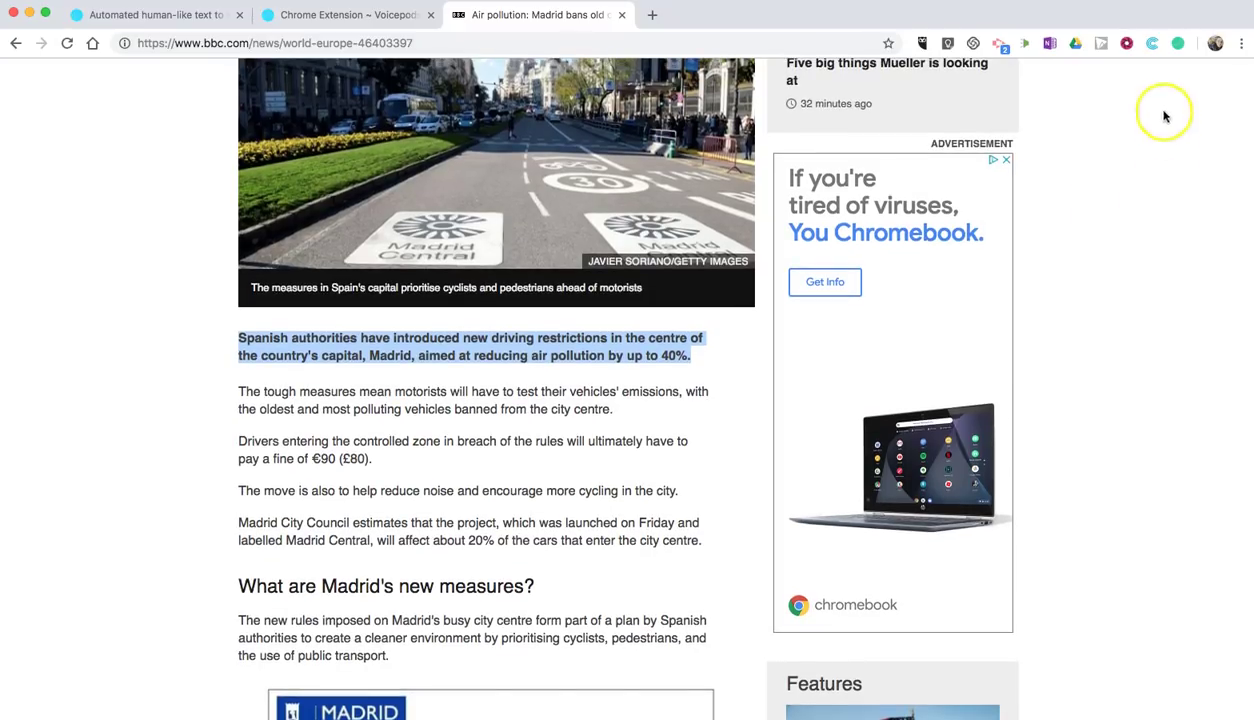
Step: Play the 'Air pollution: Madrid bans old cars' pod from the Latest Pods list
left_click(1179, 46)
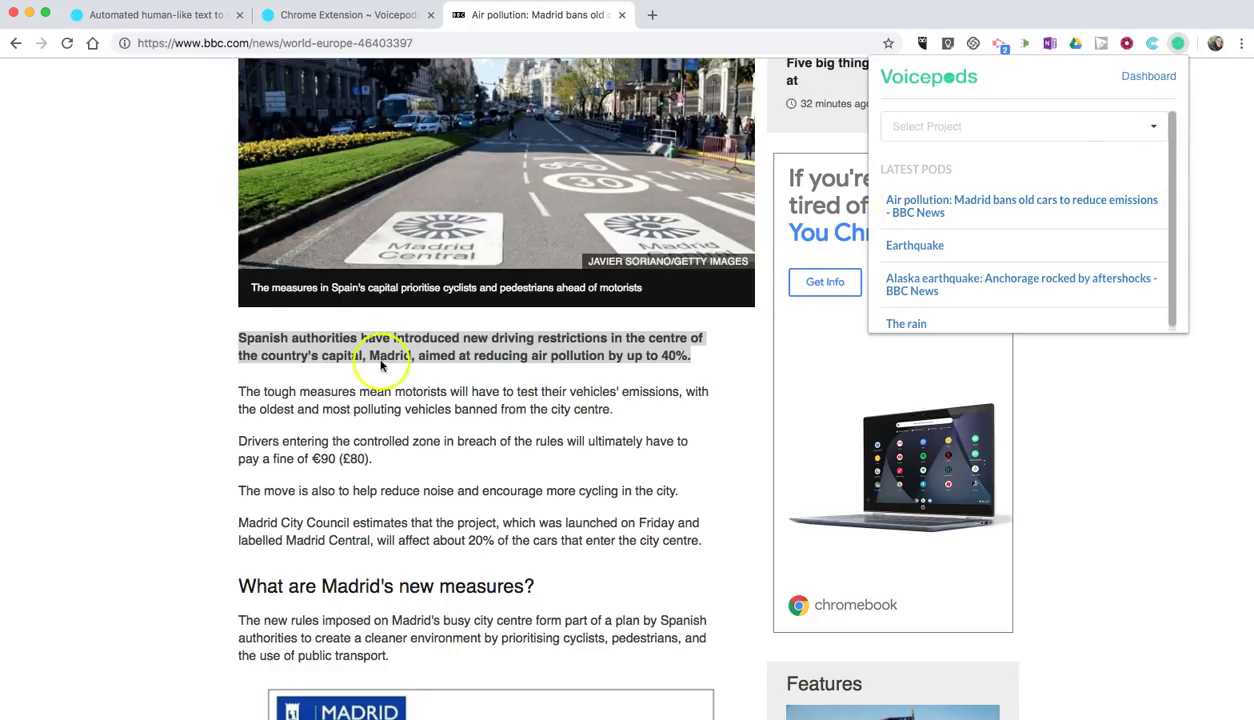
left_click(985, 203)
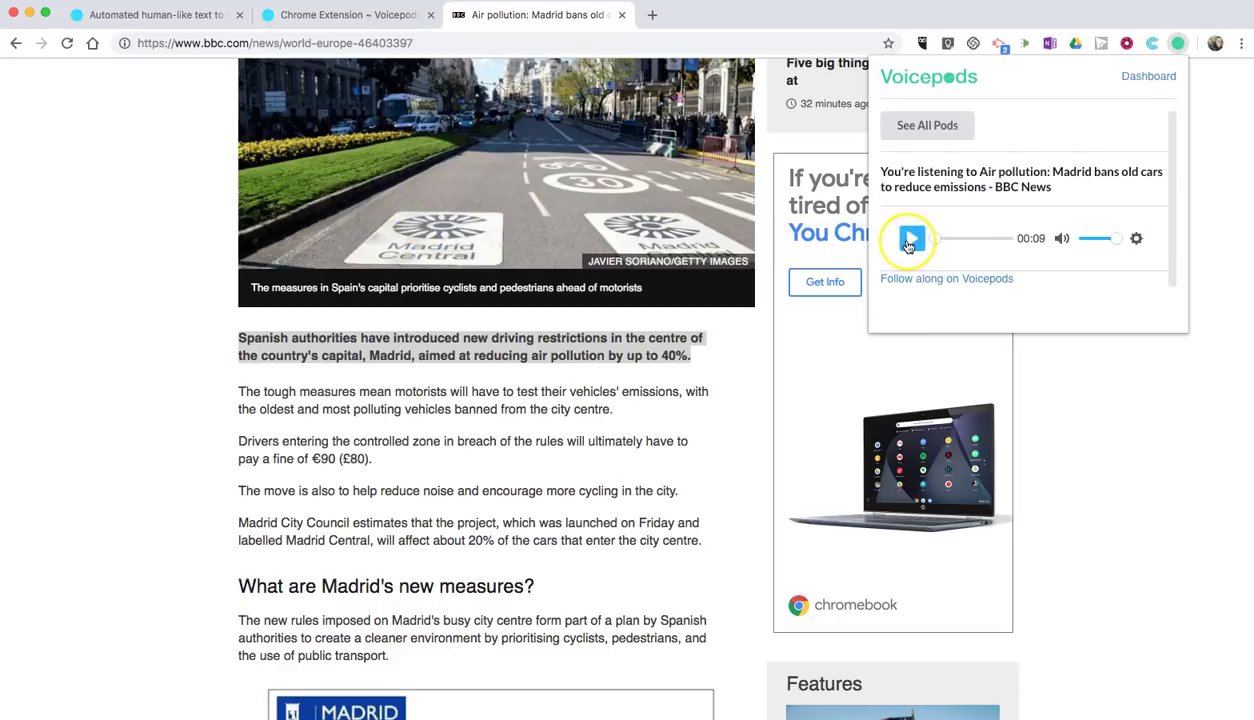
left_click(910, 240)
Step: Sign in on the Voicepods homepage and start a new project
left_click(538, 357)
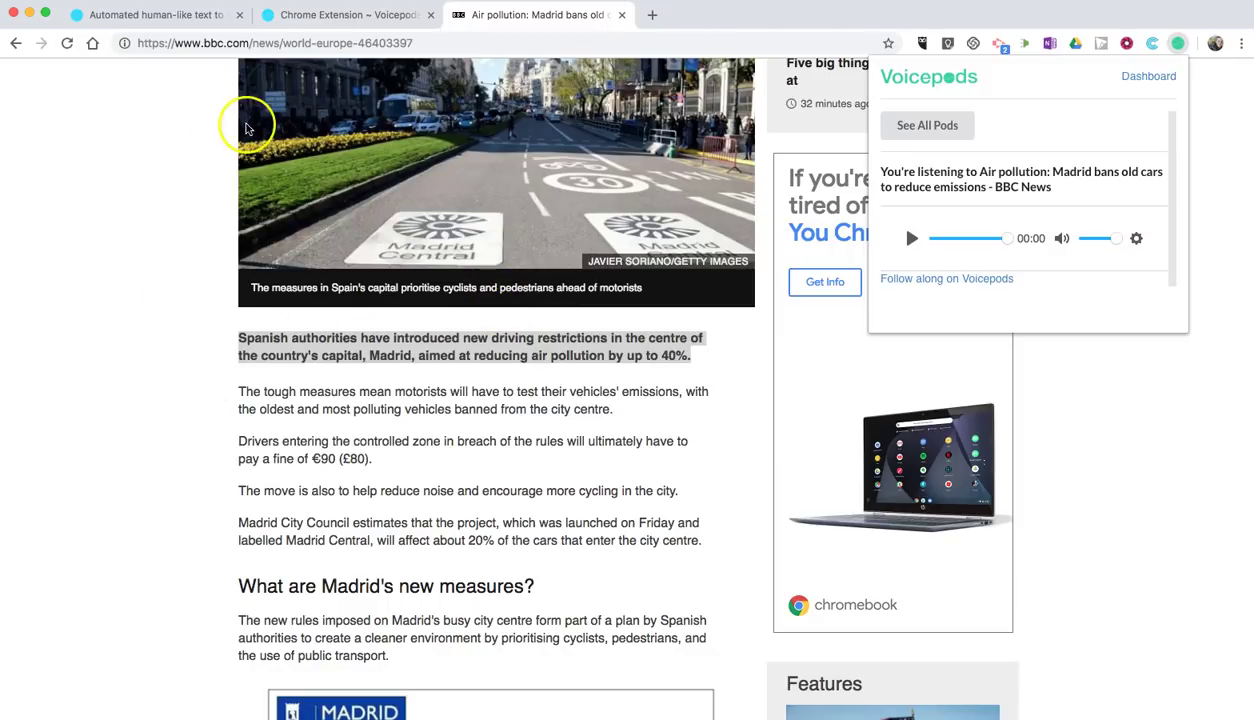
left_click(164, 15)
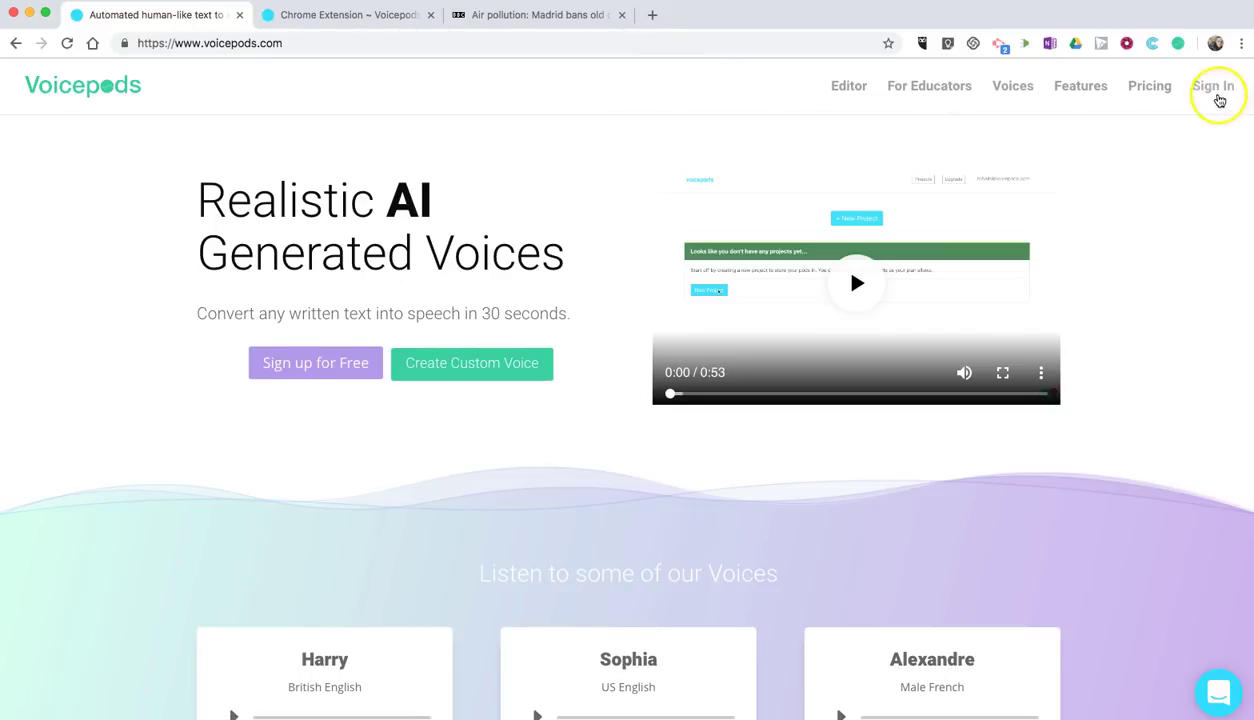
left_click(1219, 99)
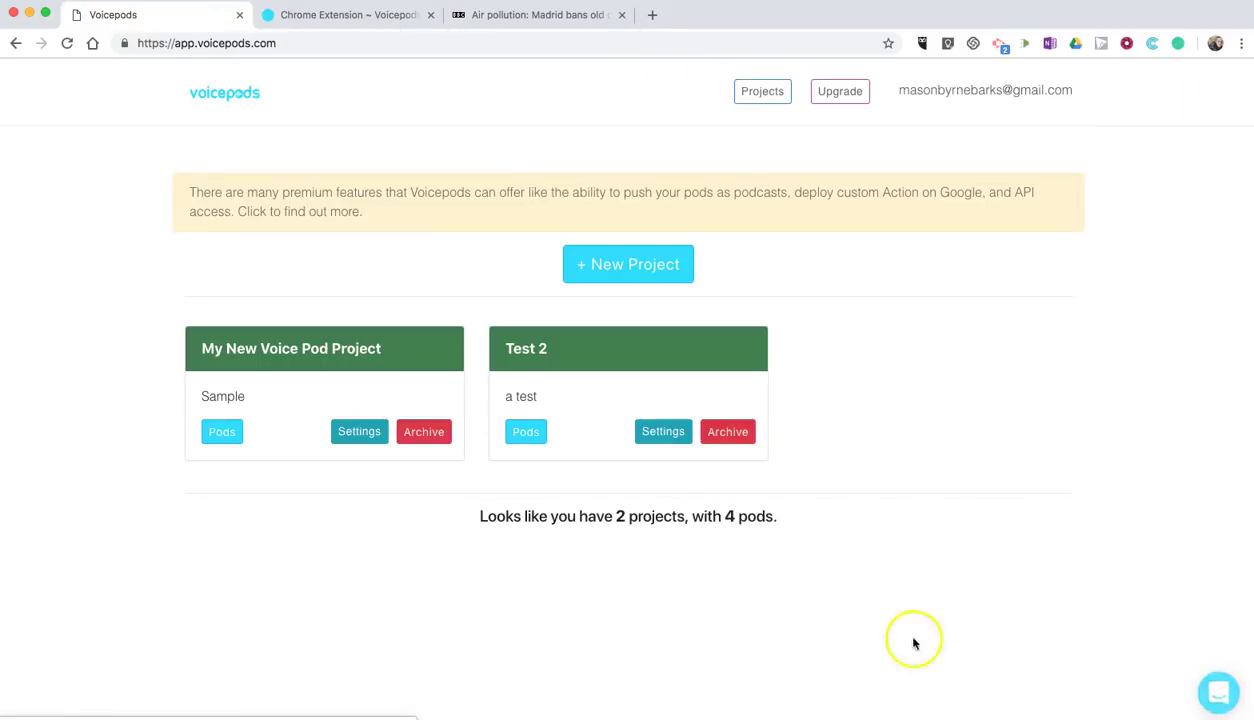
left_click(614, 263)
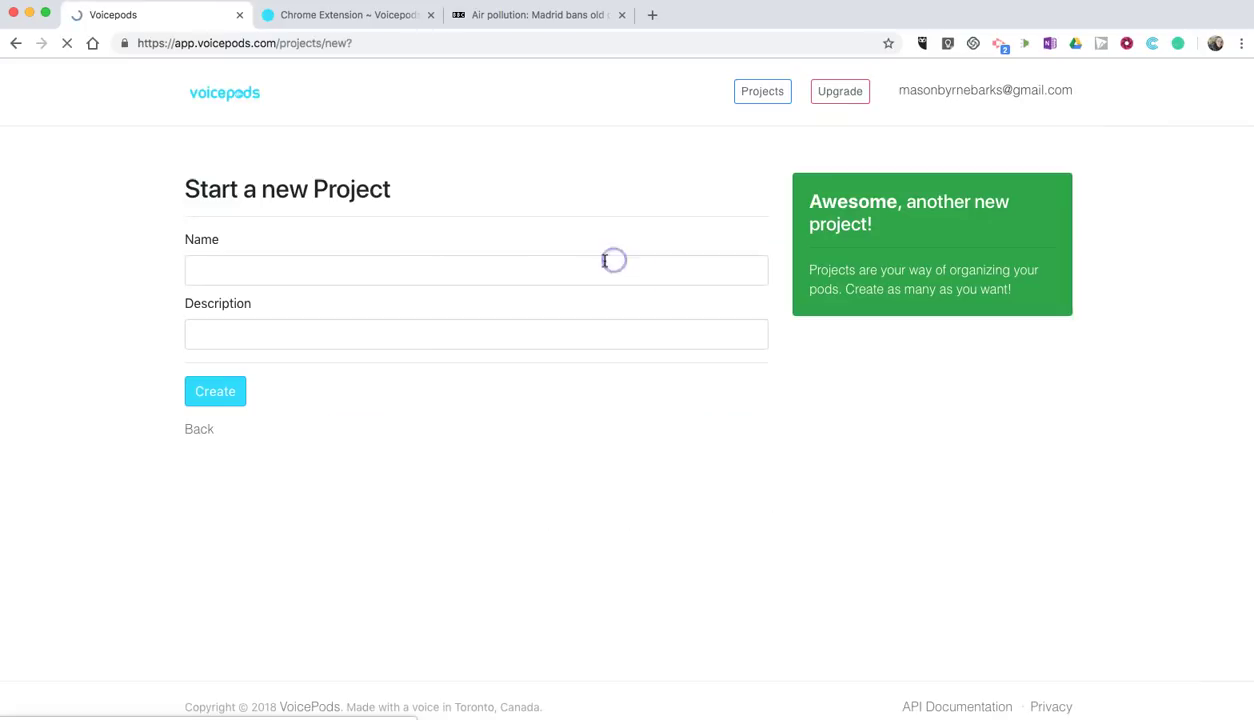
Step: Create the project 'Read Alongs to Share in Class', described as 'Readings that I'm sharing'
left_click(331, 266)
type("Read Alongs to Share in Class")
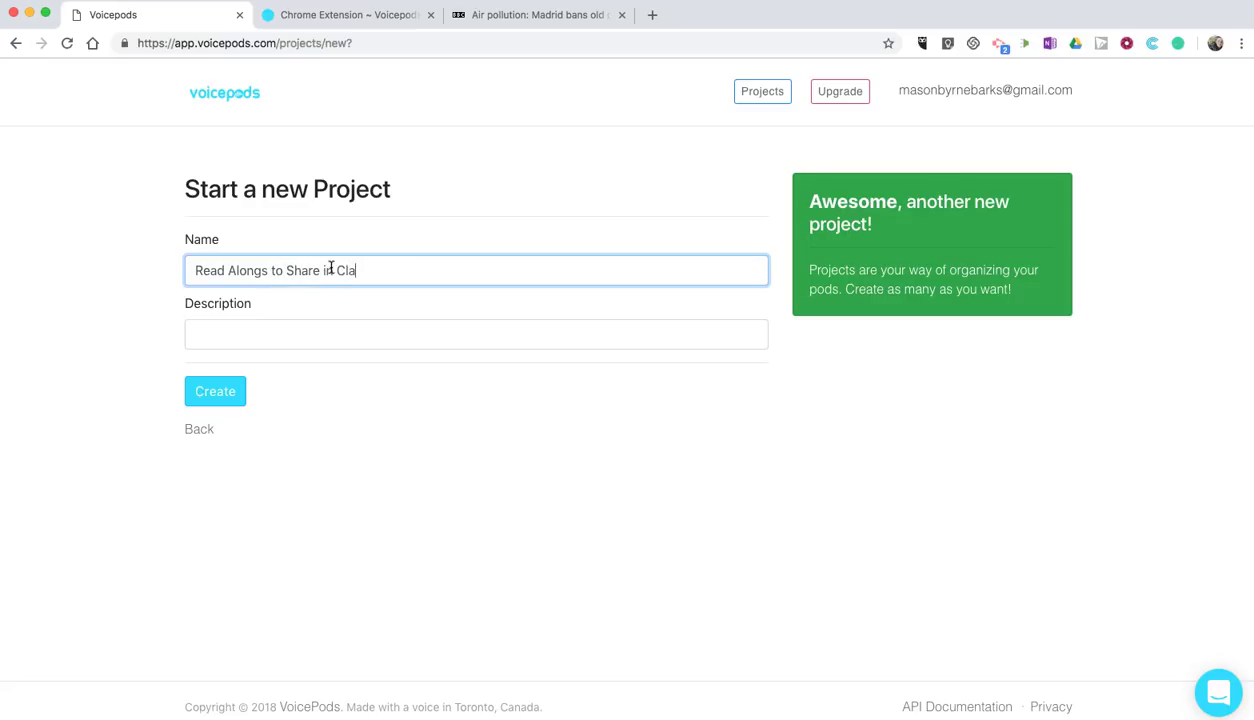
left_click(310, 331)
type("Readings")
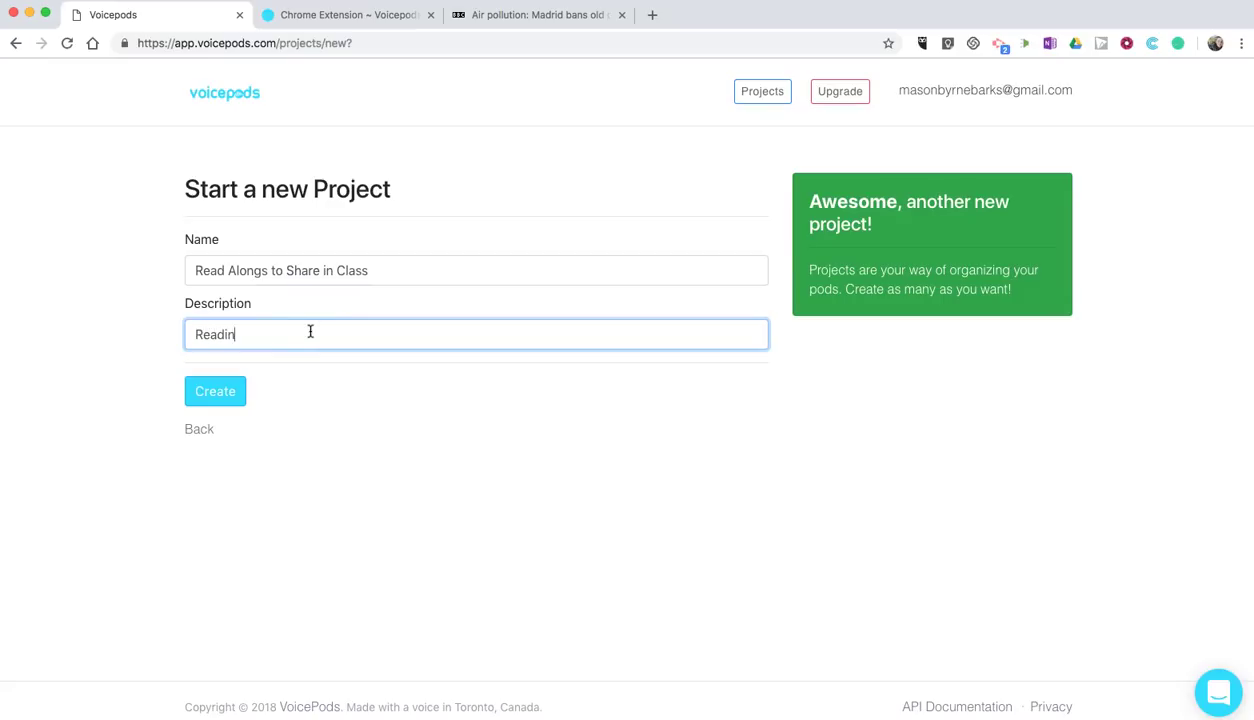
type(" that I'm sha")
type("ring with students")
left_click(213, 394)
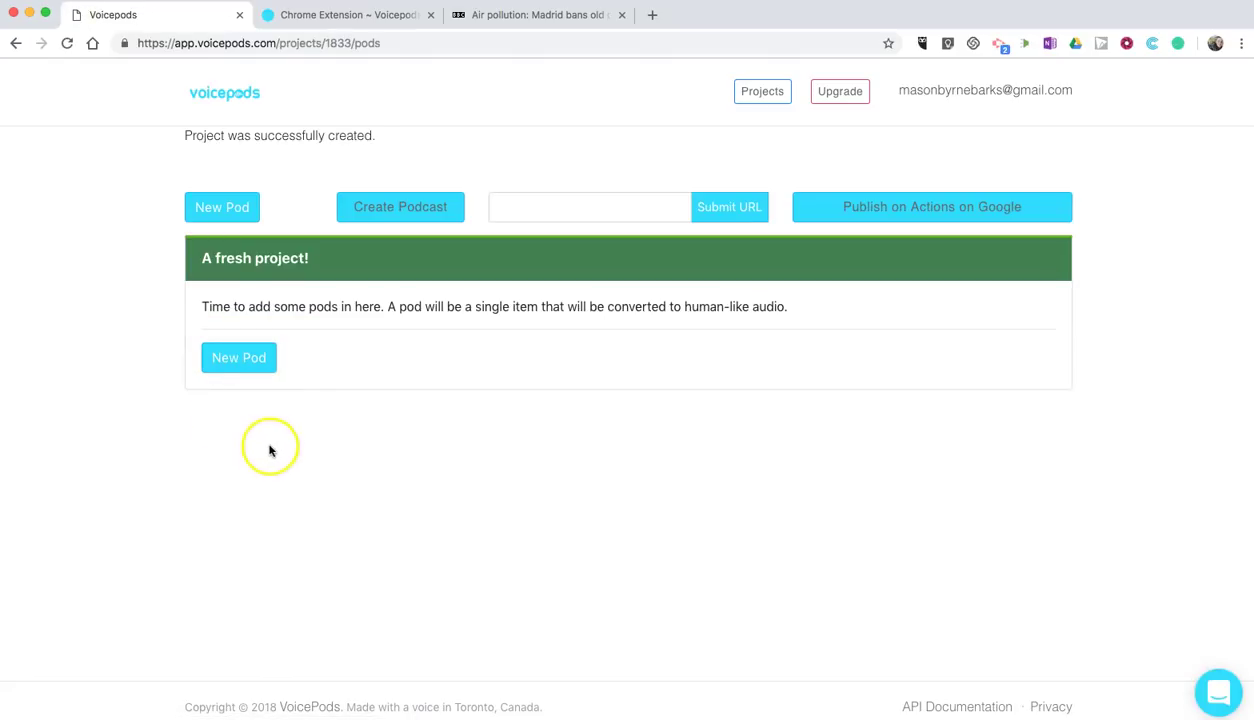
left_click(245, 360)
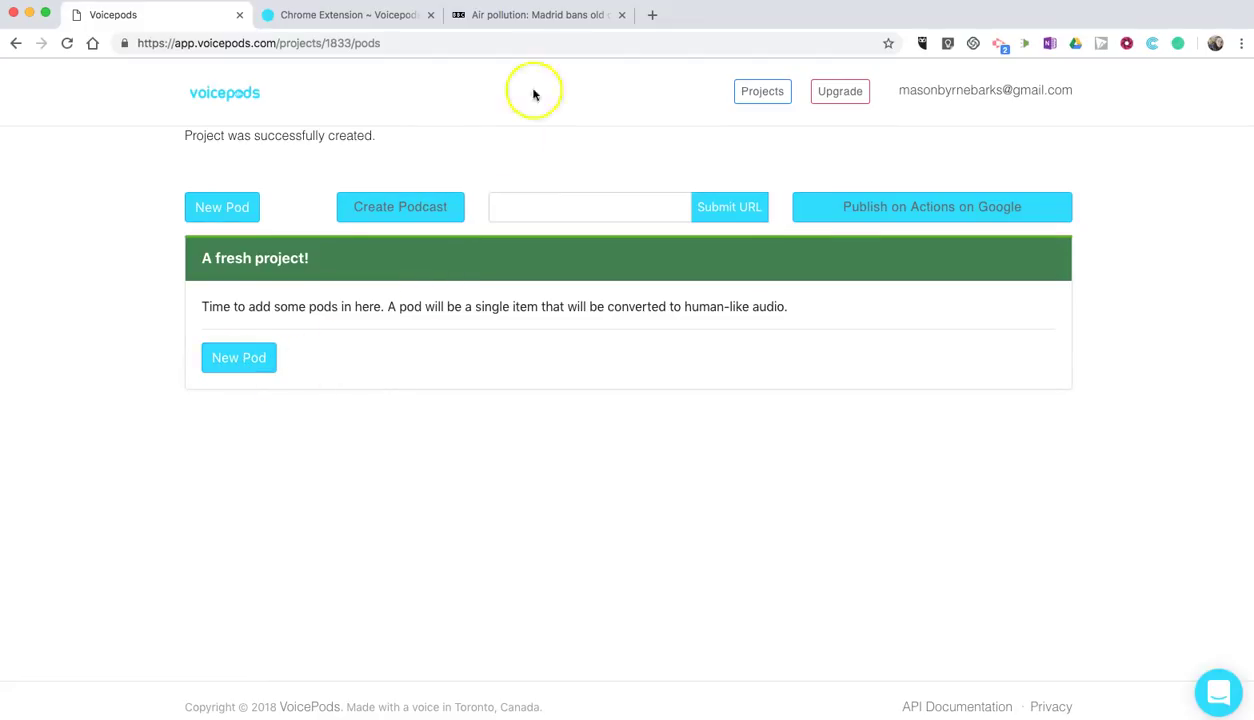
Step: Copy the Madrid article's first two paragraphs from BBC News, then return to the Voicepods project
left_click(571, 17)
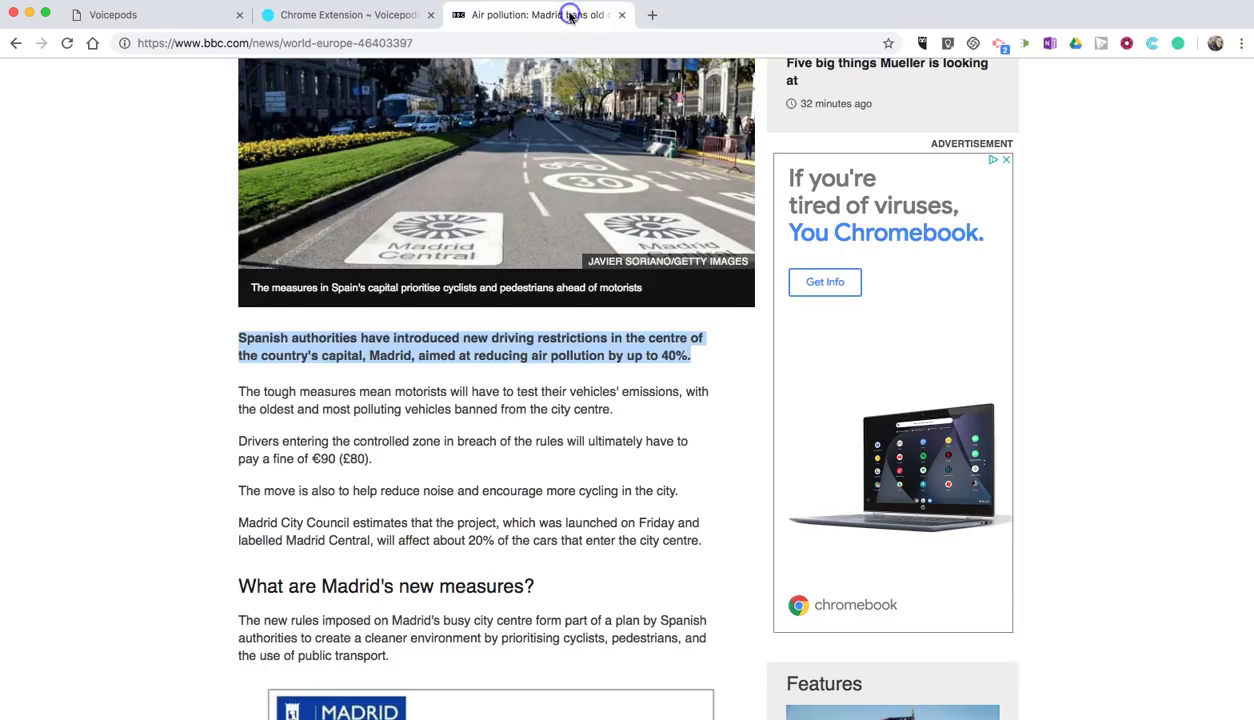
left_click(266, 422)
scroll(297, 437, "down", 1)
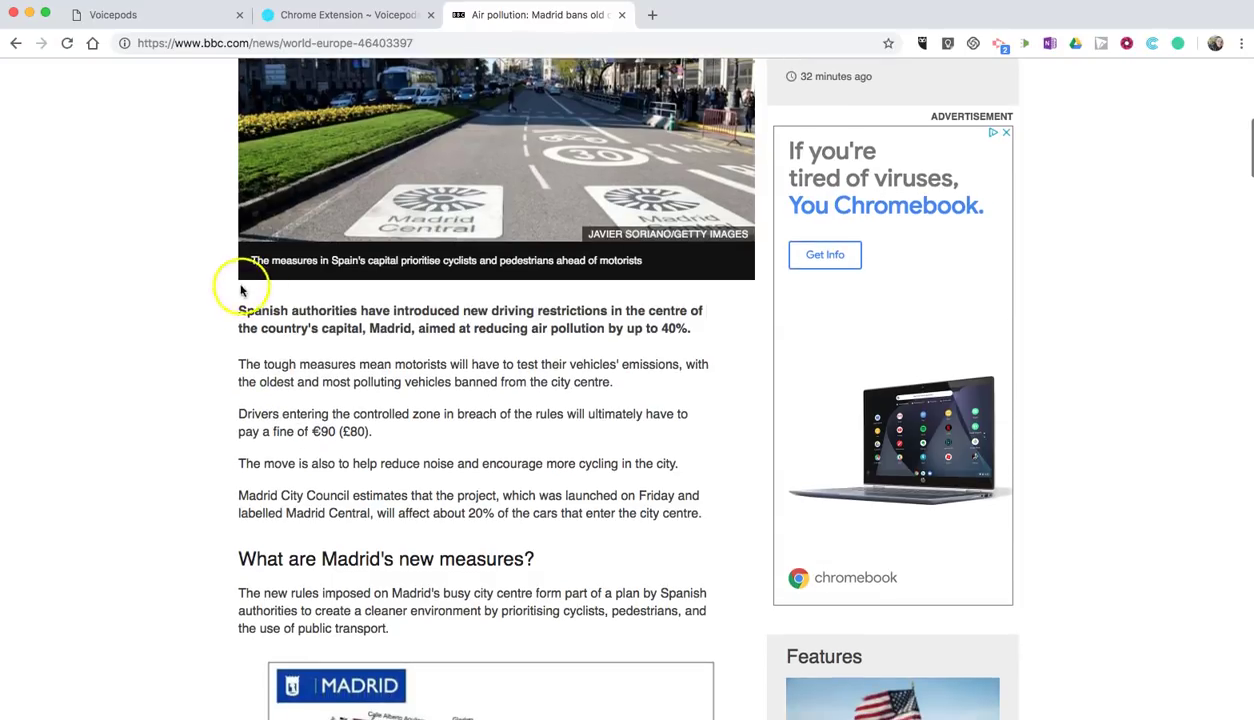
left_click(273, 311)
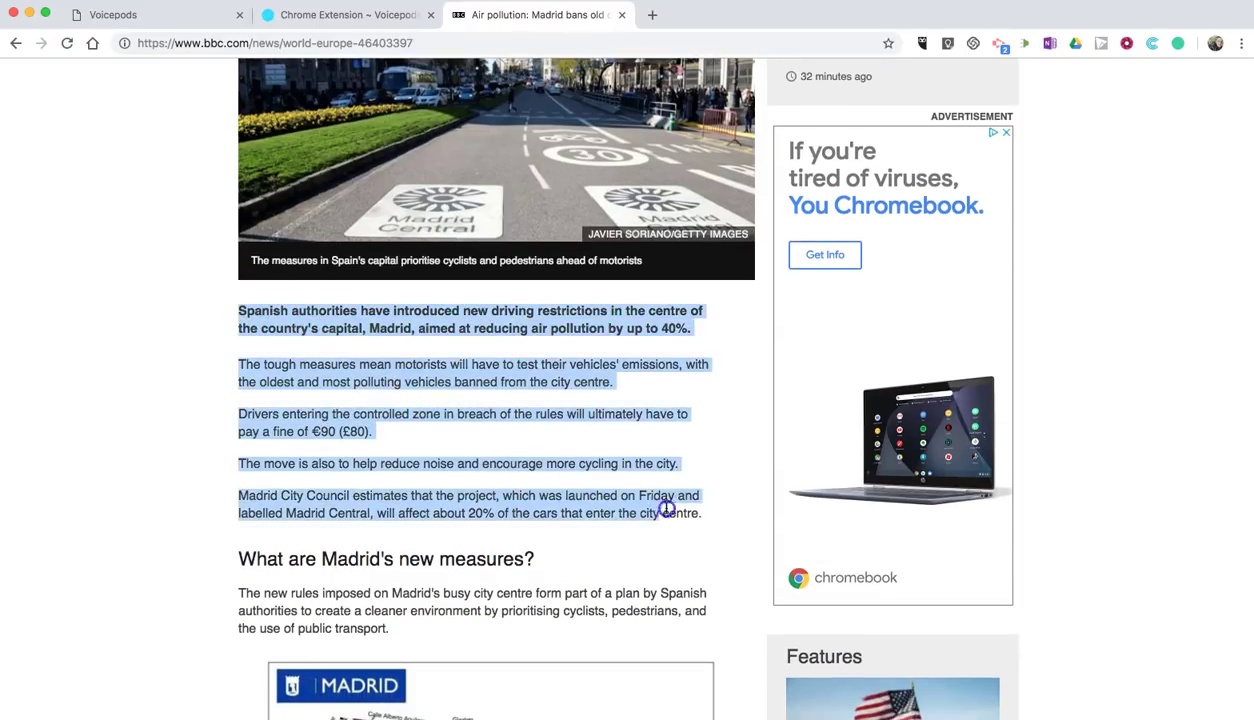
mouse_move(273, 311)
left_mouse_down()
mouse_move(711, 518)
mouse_move(683, 389)
left_mouse_up()
key("super+c")
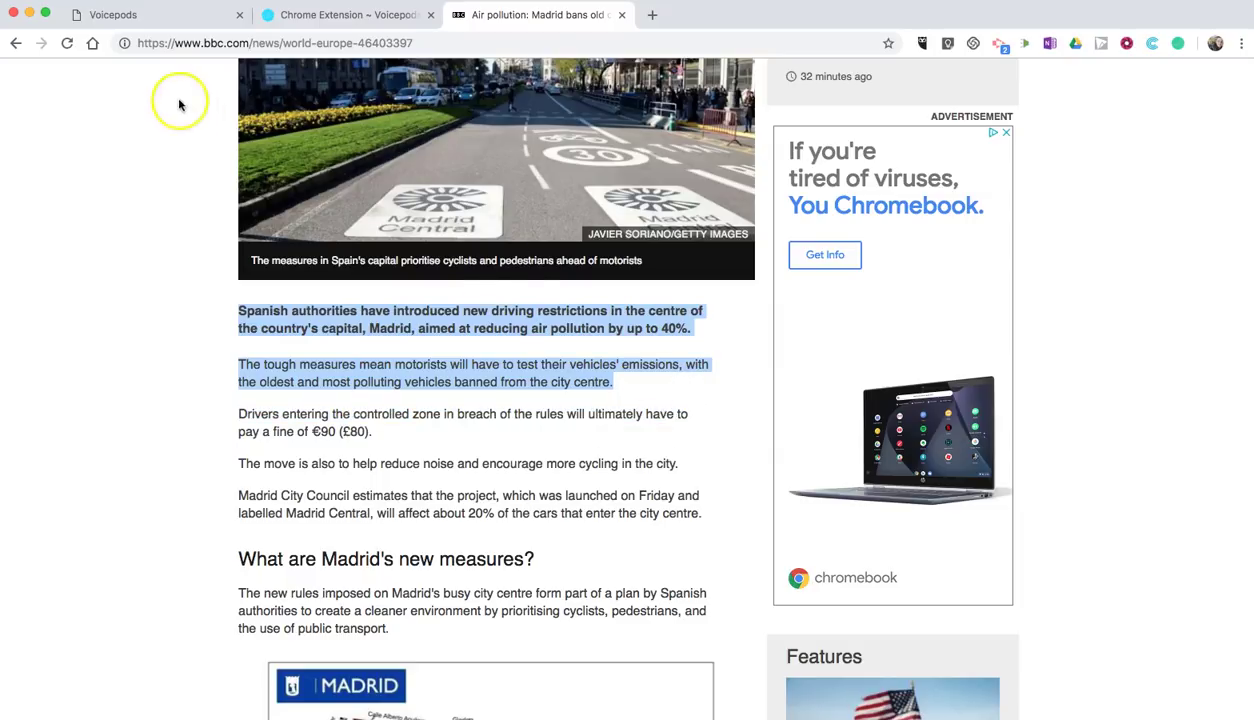
left_click(164, 16)
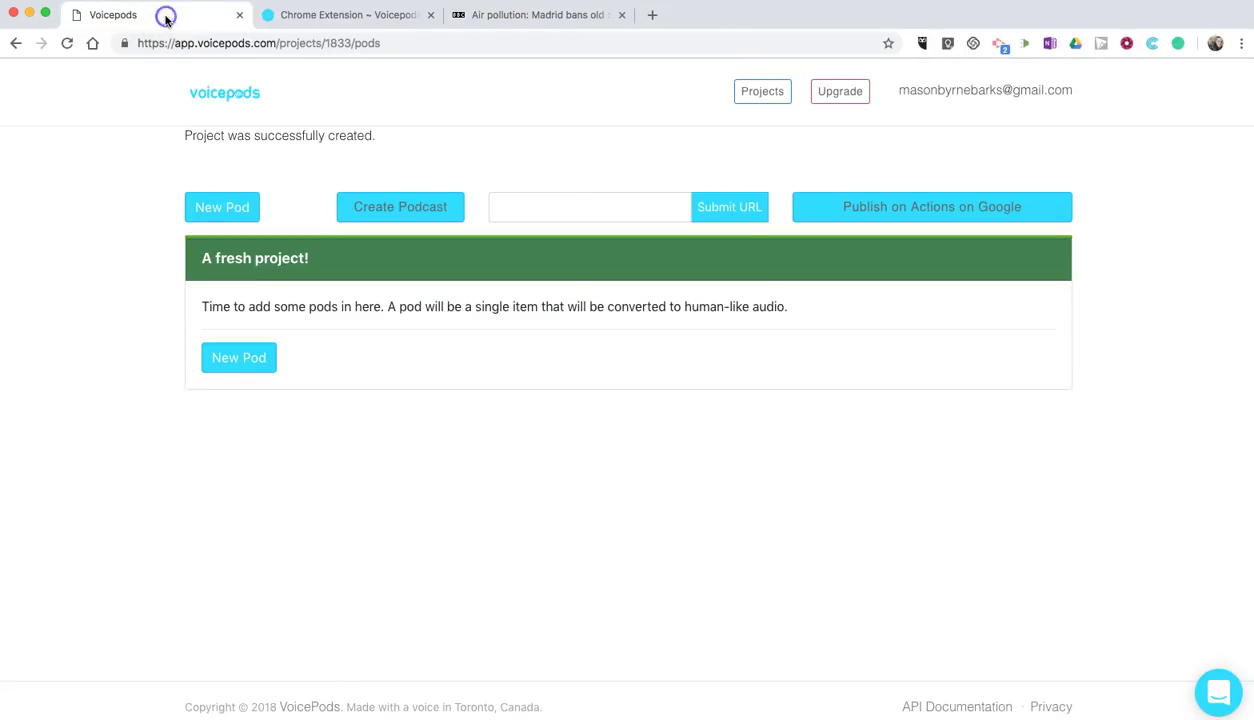
Step: Start a new pod titled 'Air Pollution' and paste in the two Madrid paragraphs
left_click(242, 364)
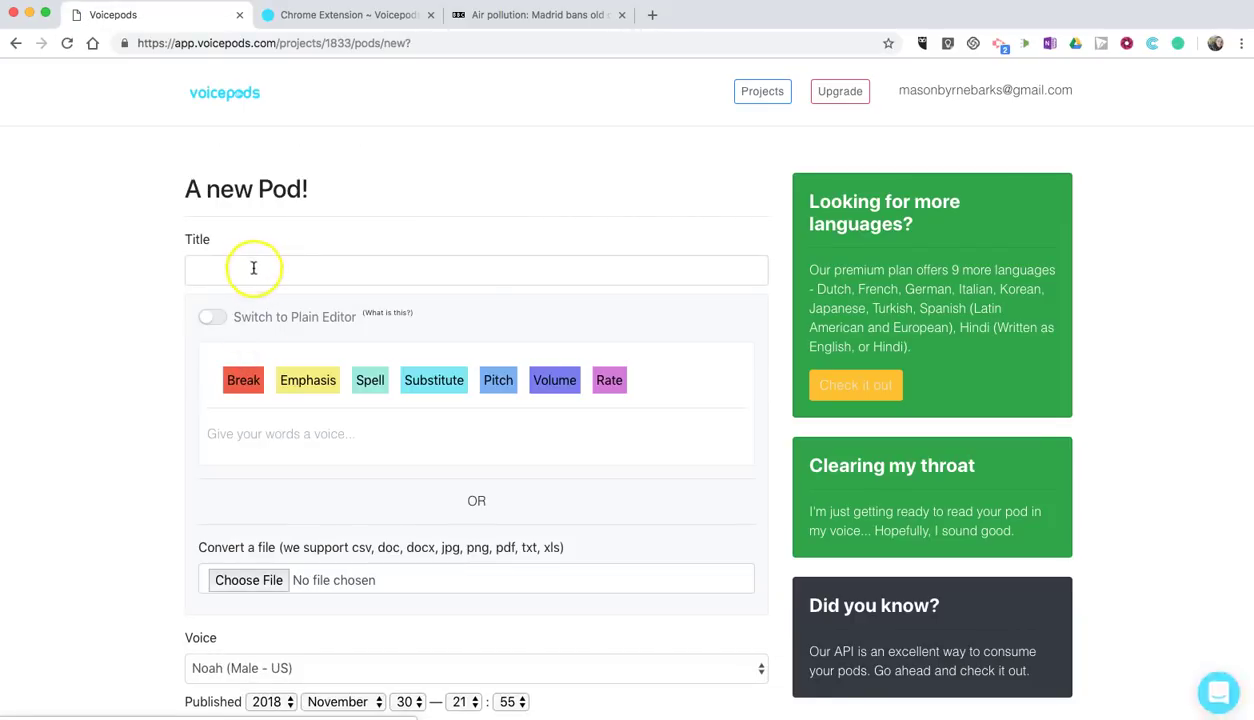
left_click(255, 271)
type("Air Pollution")
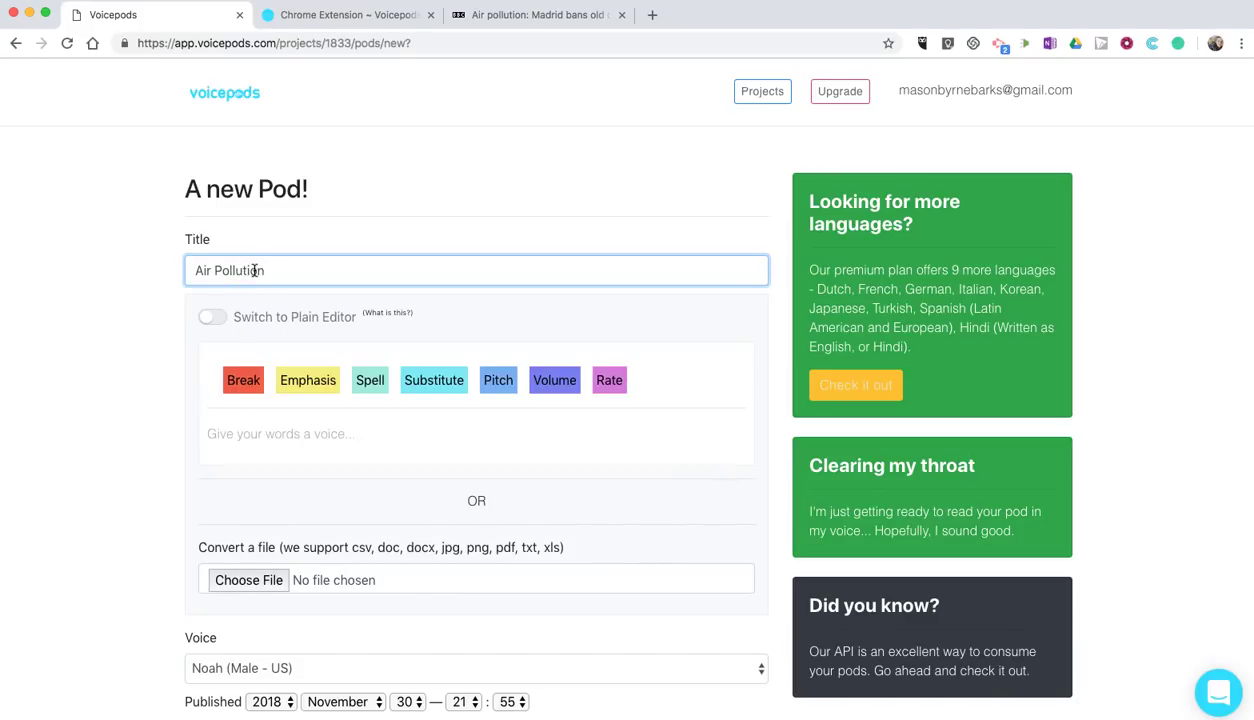
left_click(284, 436)
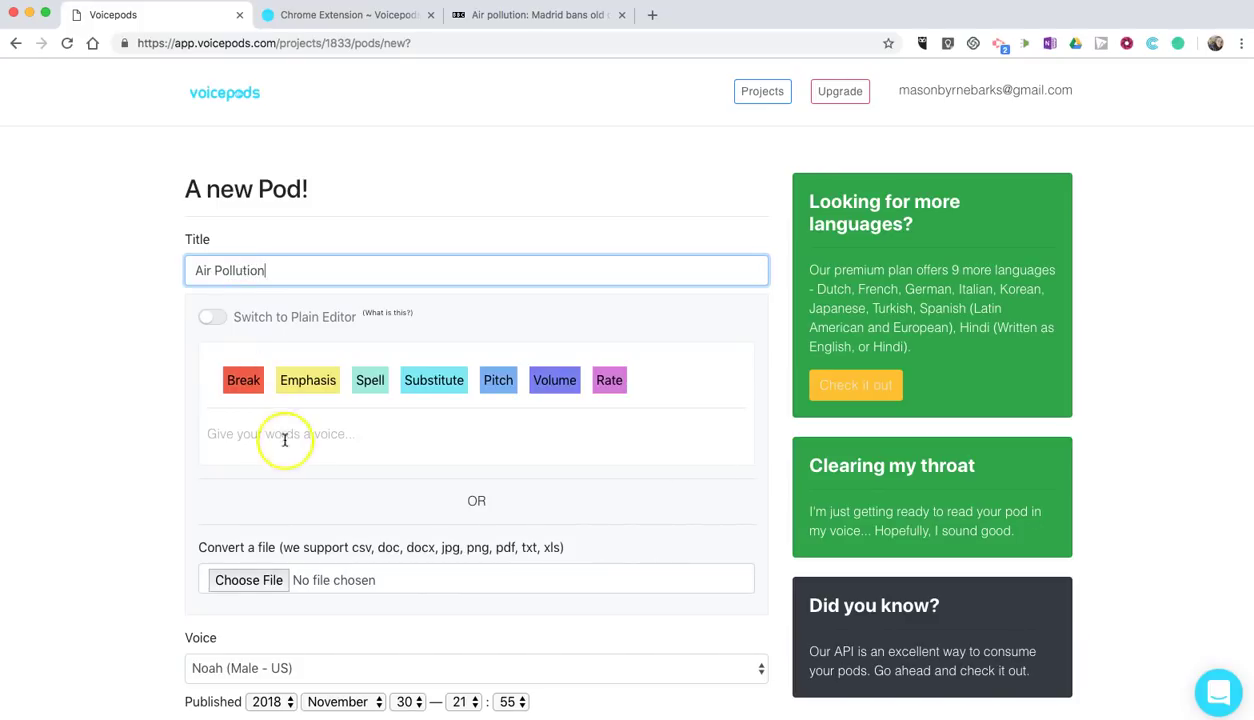
key("super+v")
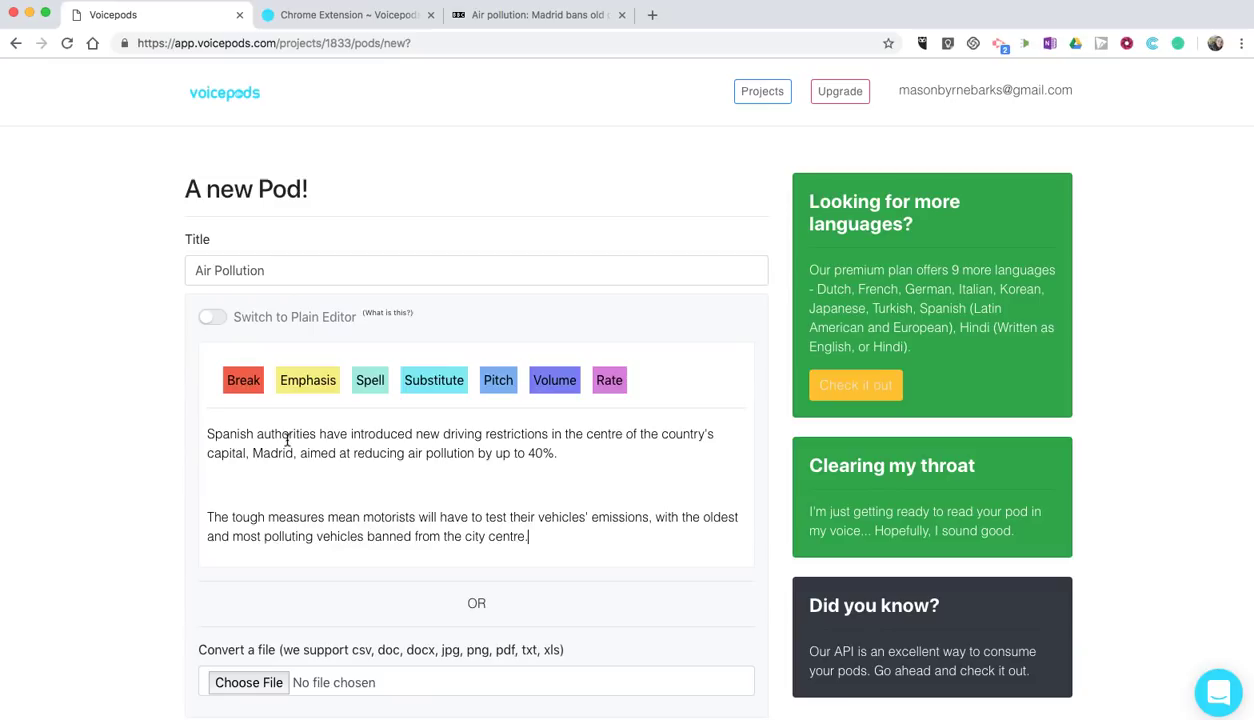
left_click(313, 455)
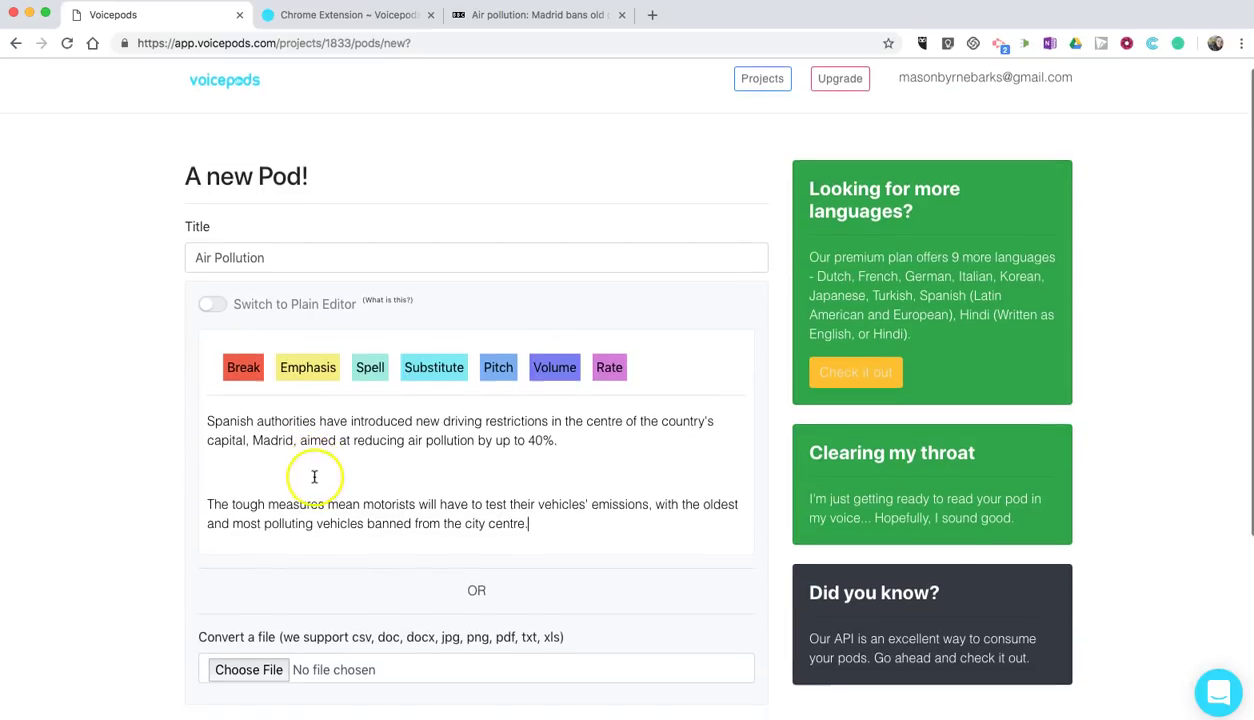
scroll(305, 465, "down", 2)
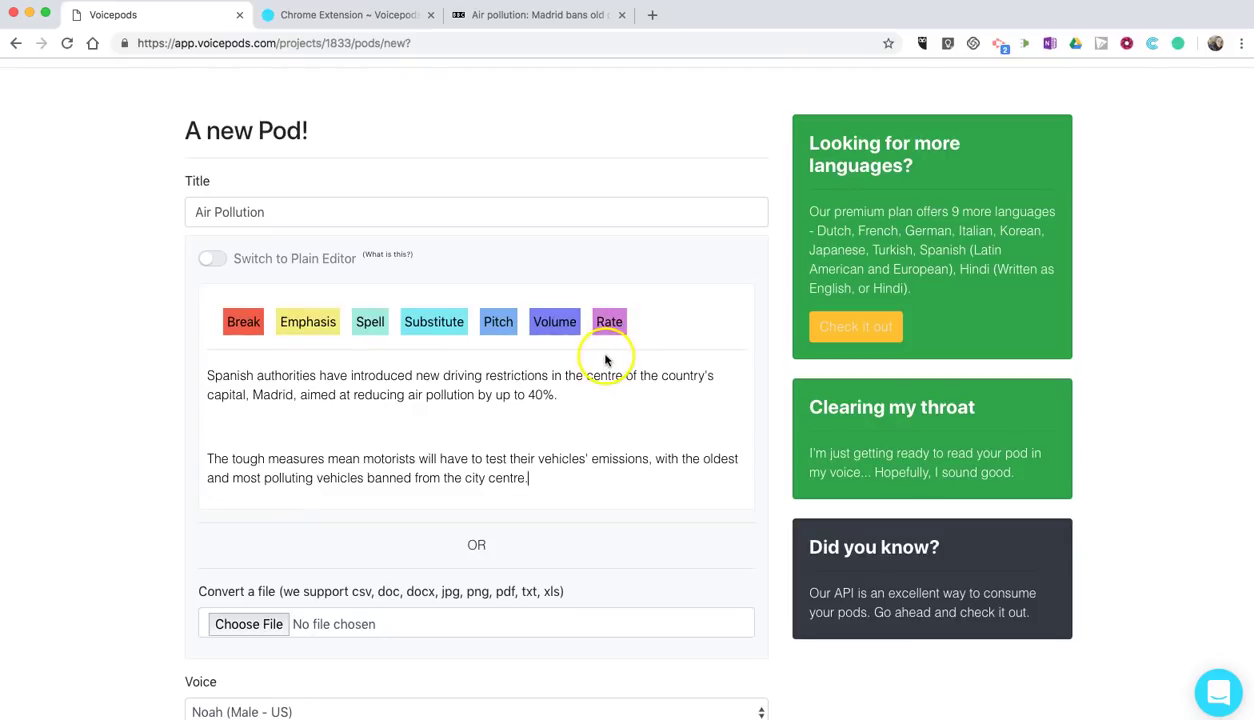
Step: Add a 1-second break after the paragraphs and enter the author's name
left_click(242, 330)
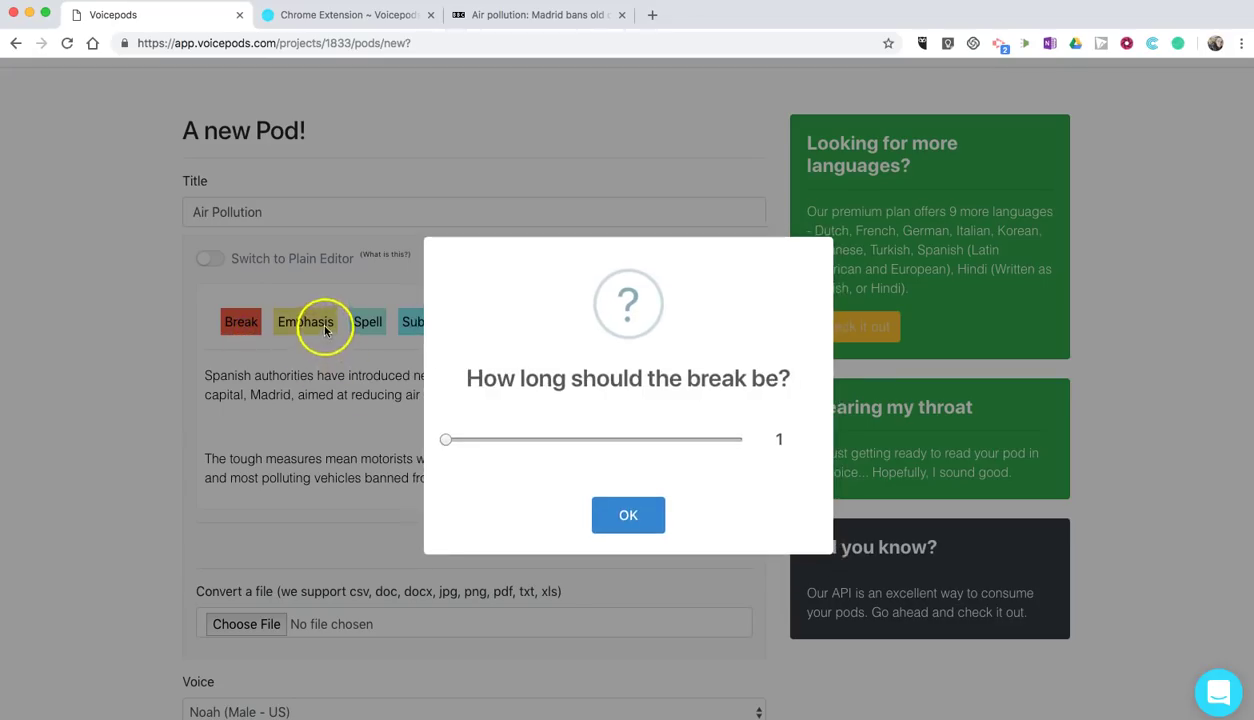
left_click(609, 519)
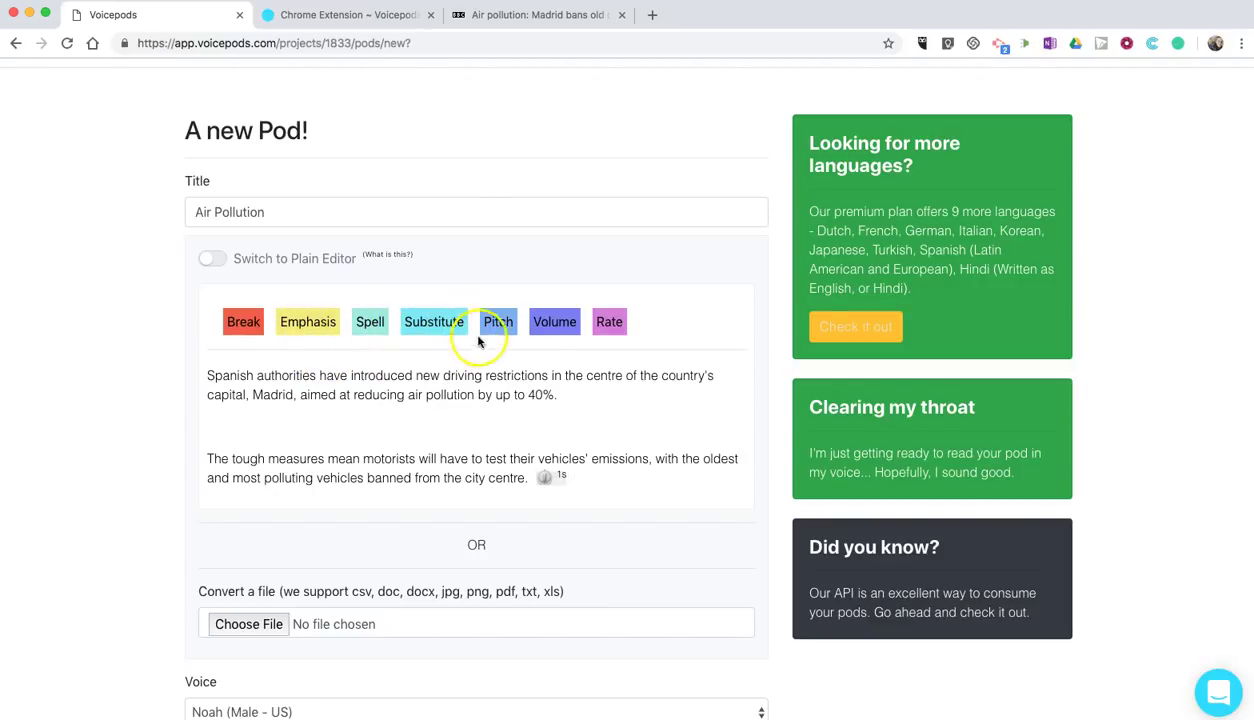
scroll(372, 427, "down", 5)
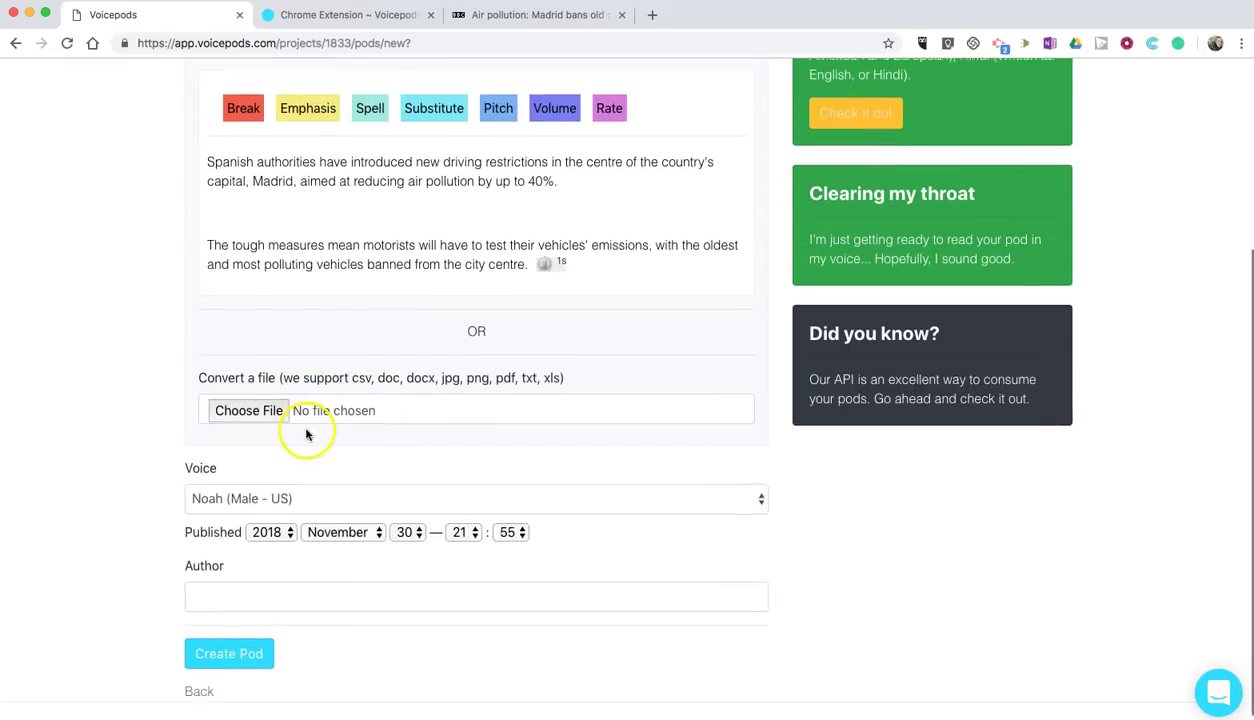
left_click(241, 574)
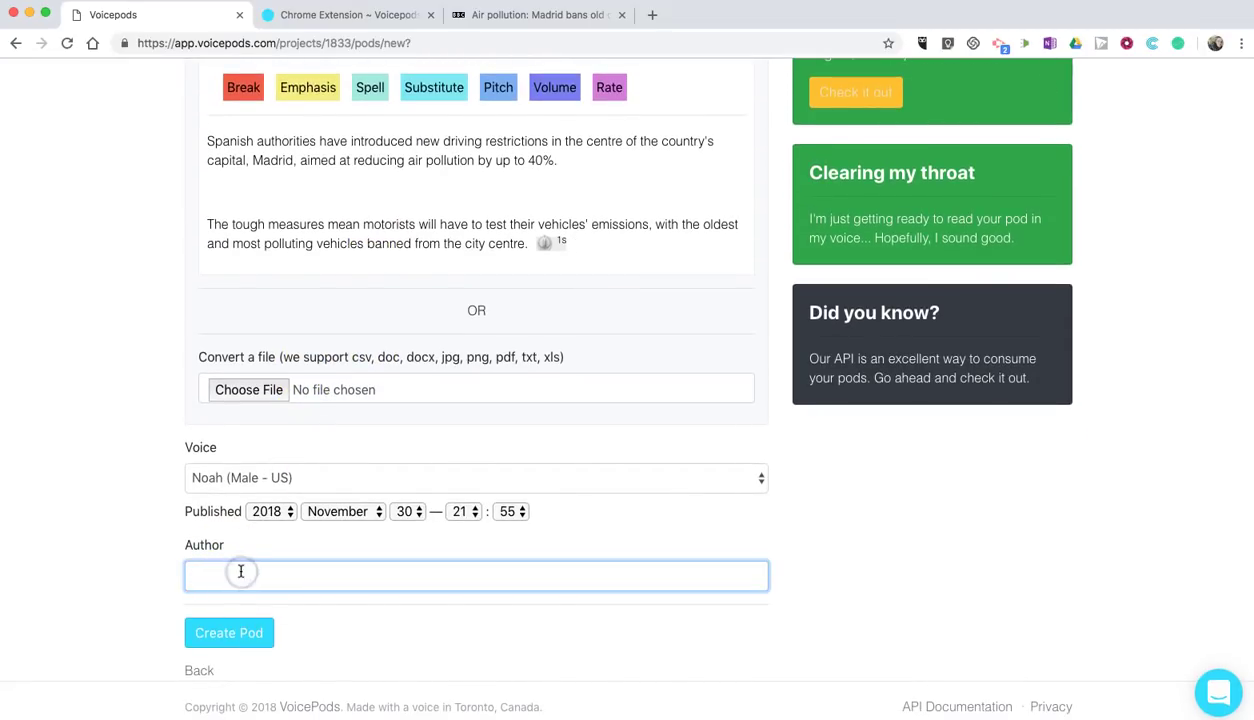
type("Richard")
scroll(238, 574, "up", 1)
scroll(146, 594, "up", 2)
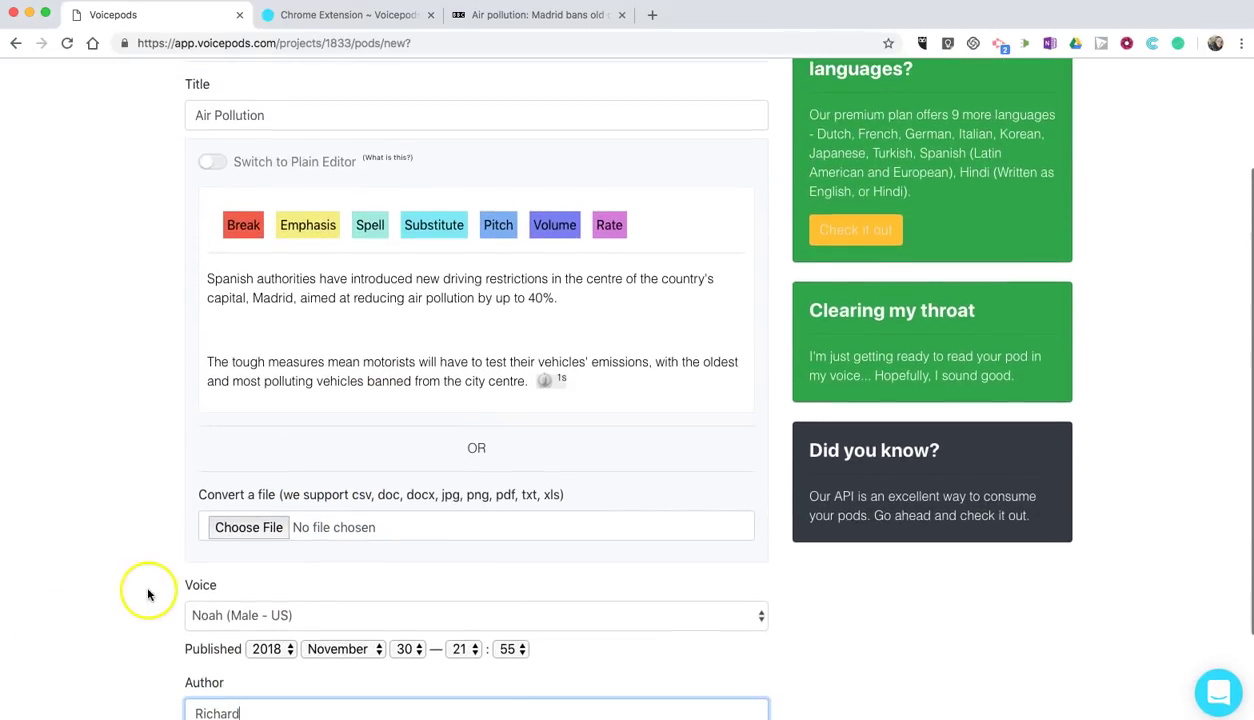
scroll(160, 610, "down", 3)
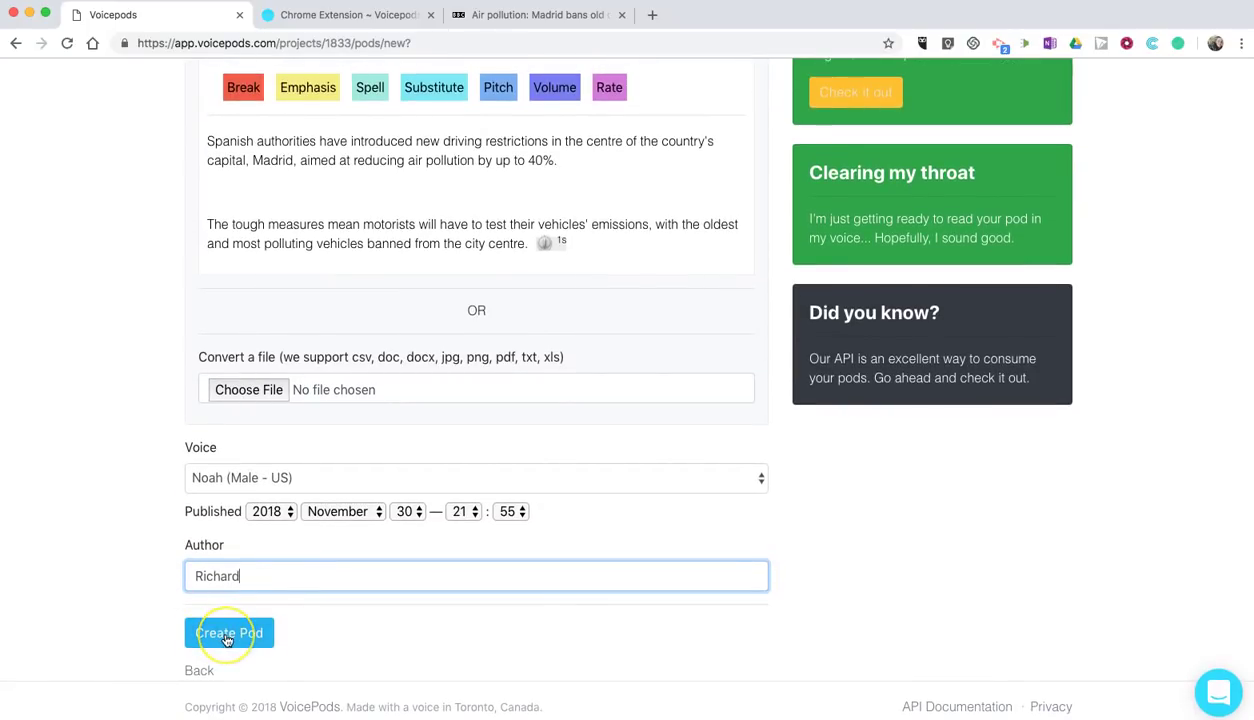
Step: Save the Air Pollution pod and open its listening page
left_click(227, 634)
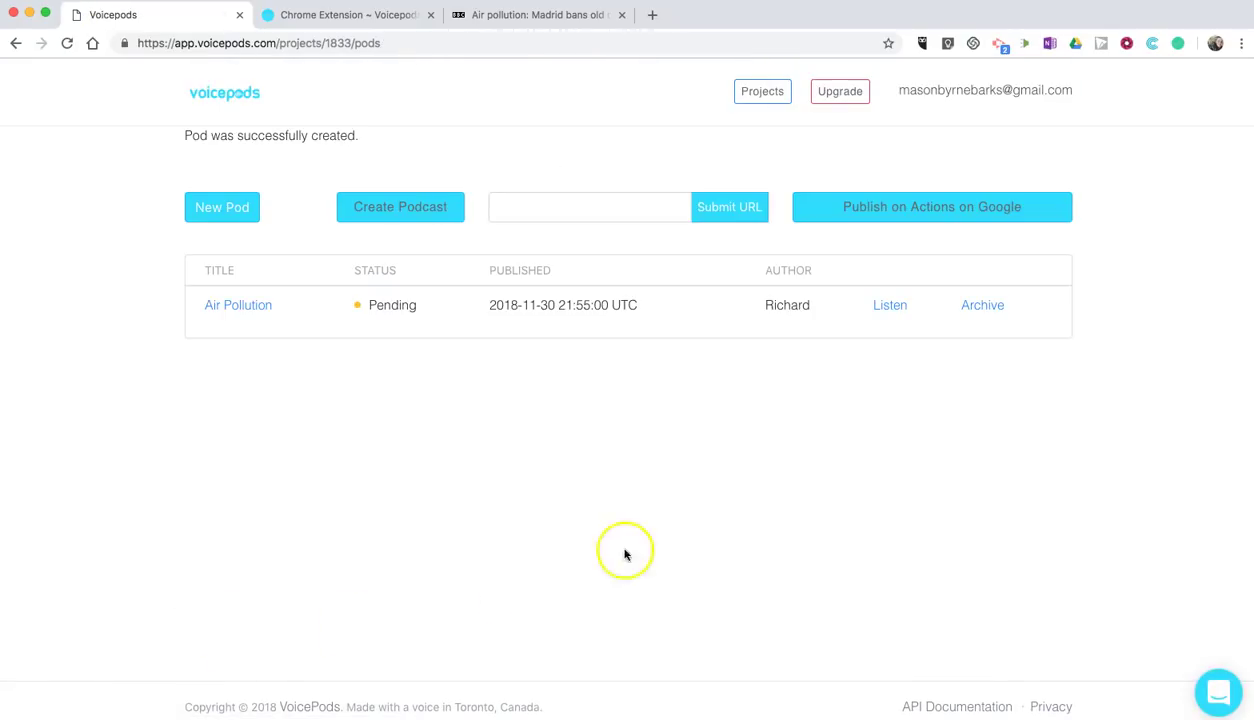
left_click(898, 308)
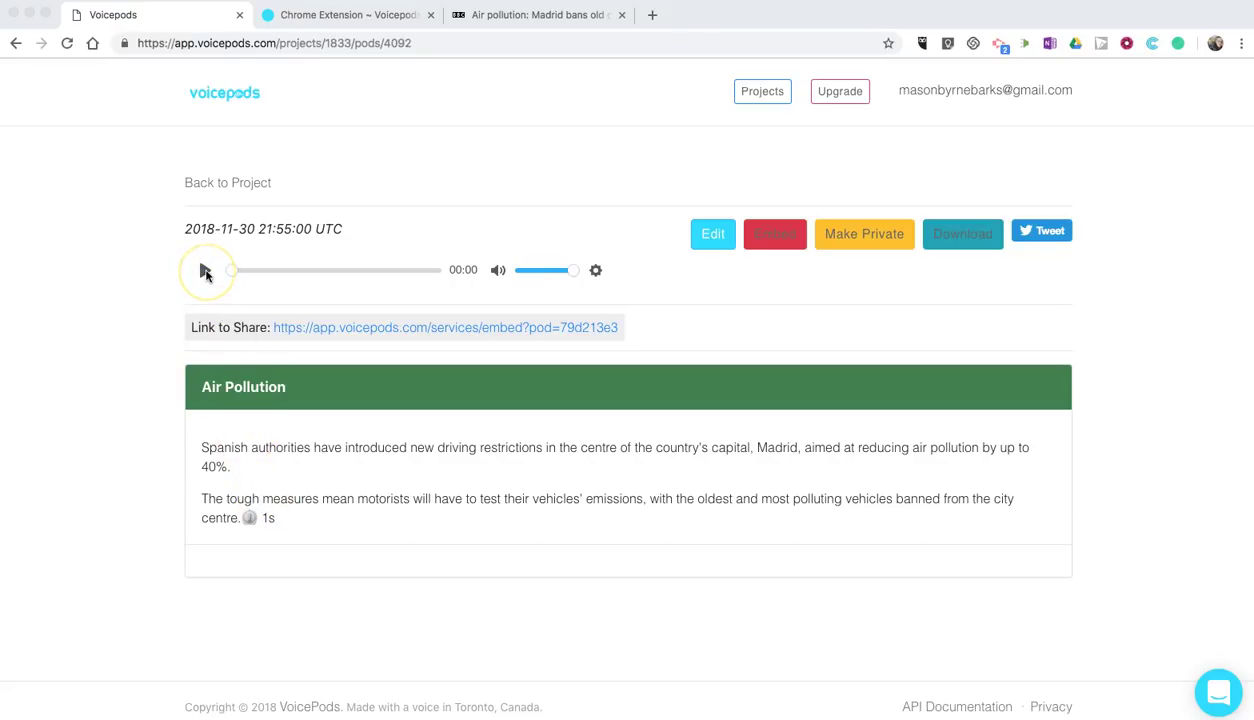
Step: Play the Air Pollution pod with read-along highlighting, pausing at '40%.' in the first paragraph
left_click(205, 272)
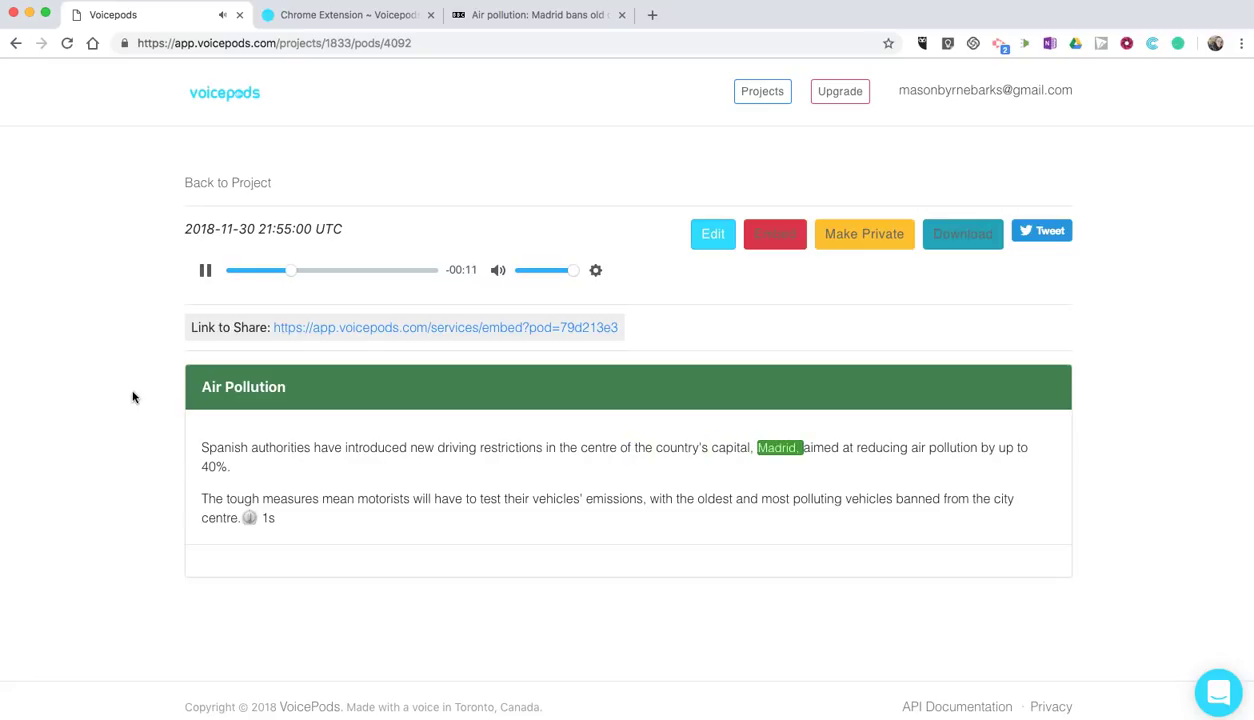
left_click(204, 271)
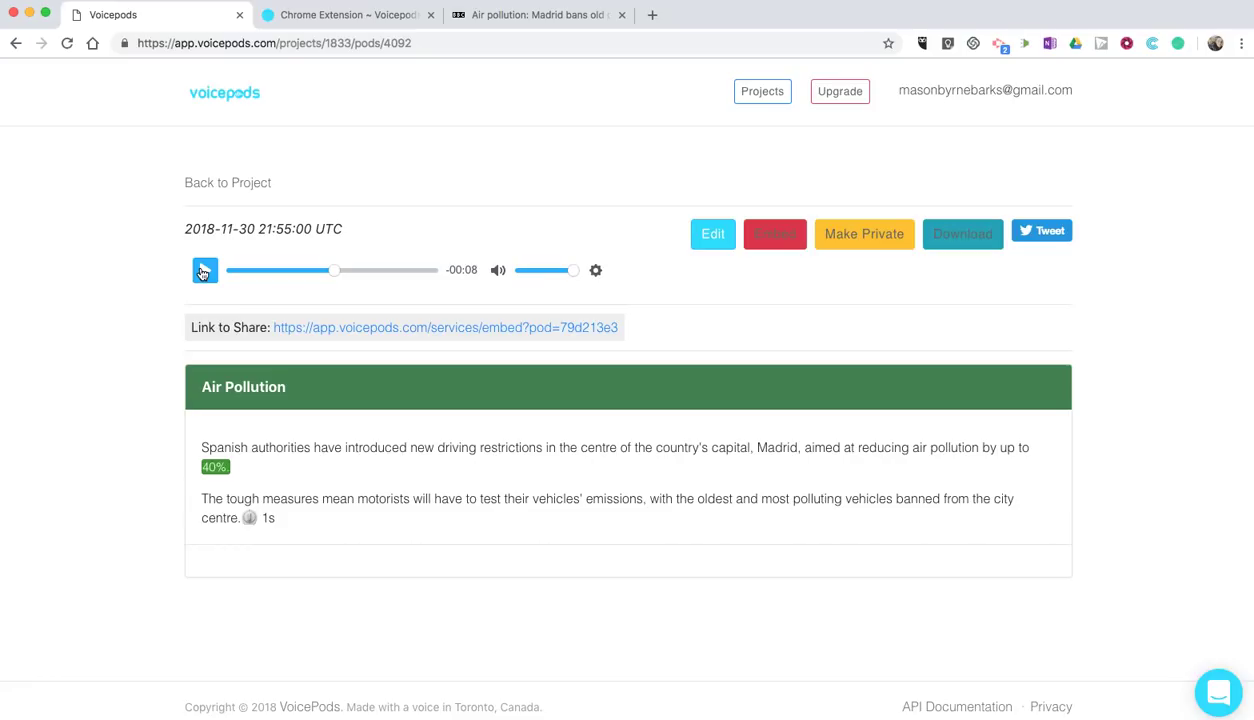
left_click(182, 280)
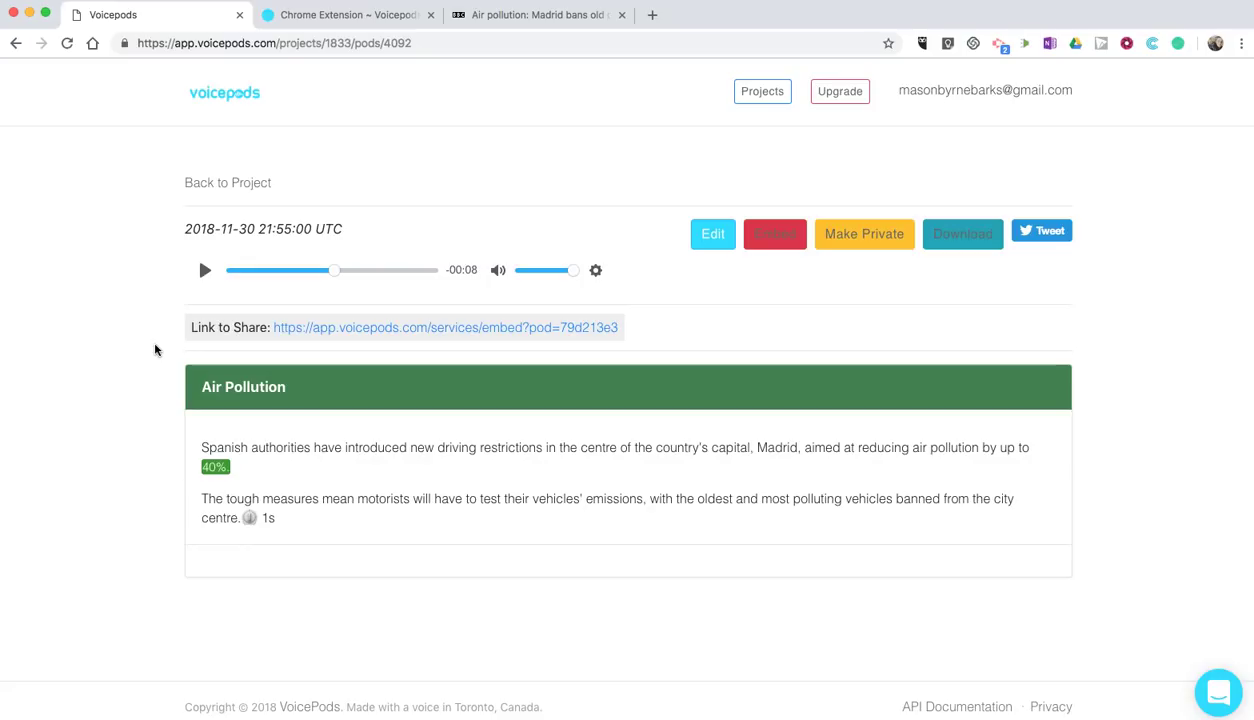
Step: Switch back to the 'Chrome Extension ~ Voicepods' page
left_click(378, 16)
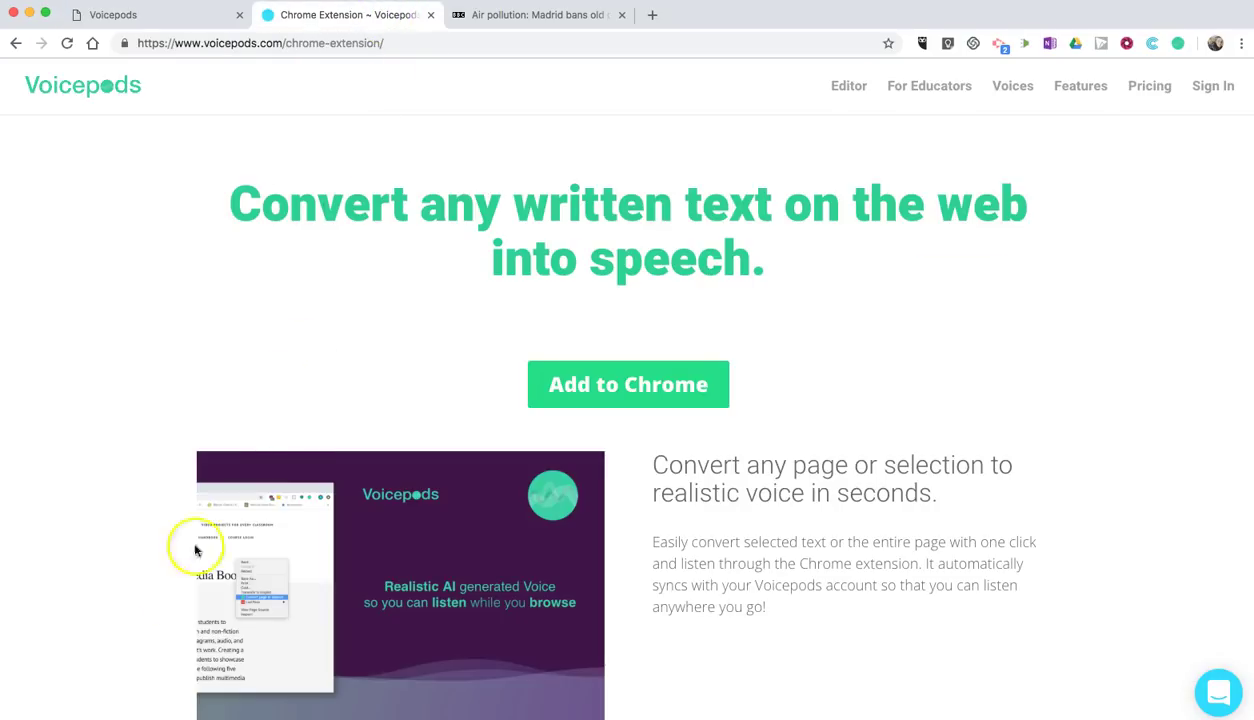